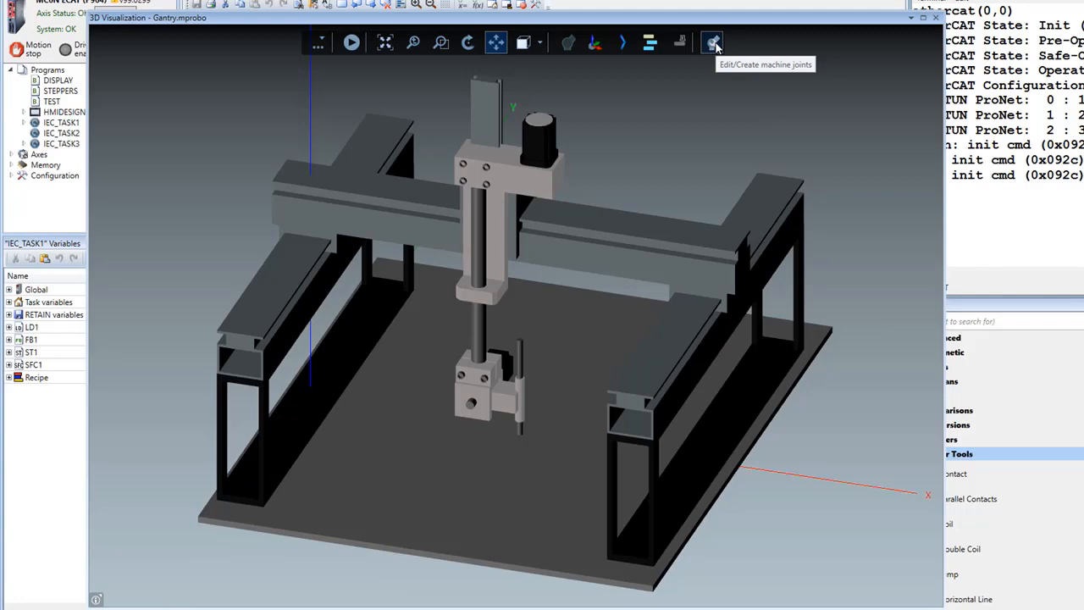
# Step: Start editing the machine joints, saving the sample machine as gantry1 in the Projects folder
pyautogui.click(714, 44)
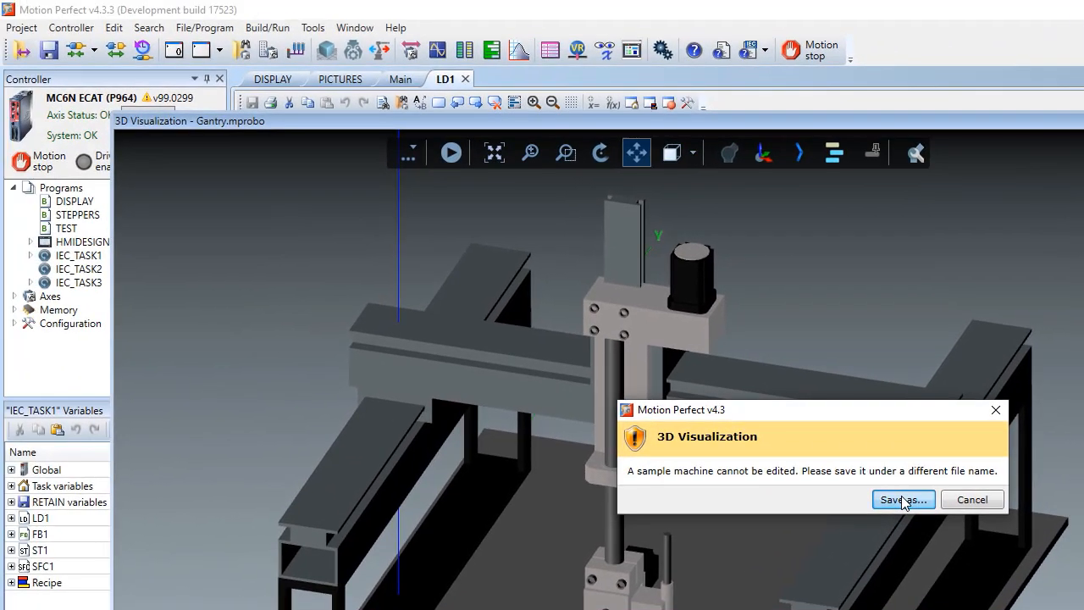
pyautogui.click(903, 500)
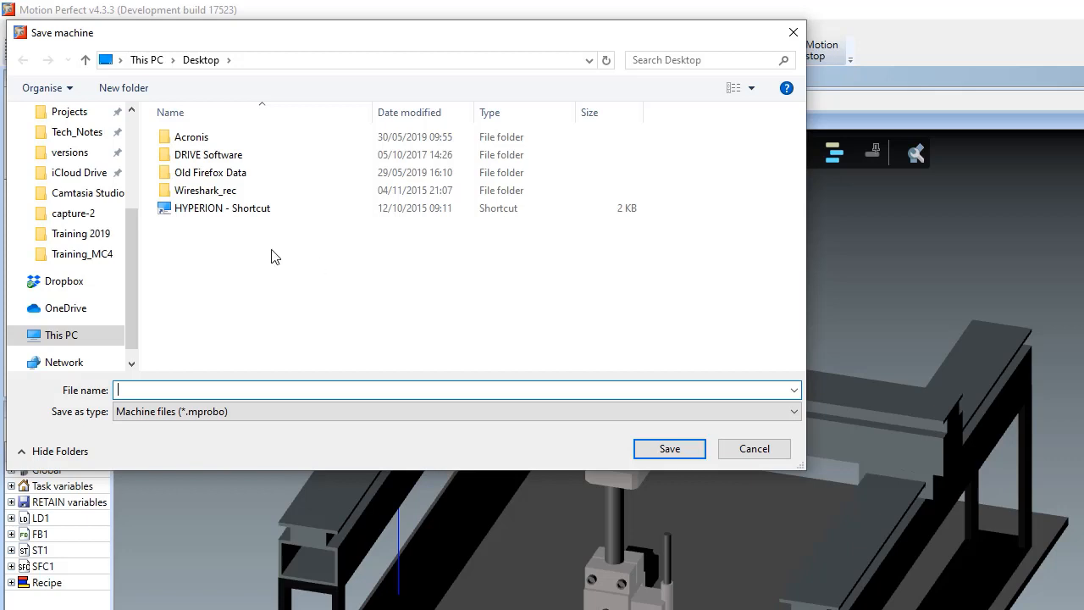
pyautogui.moveTo(137, 261); pyautogui.dragTo(124, 219)
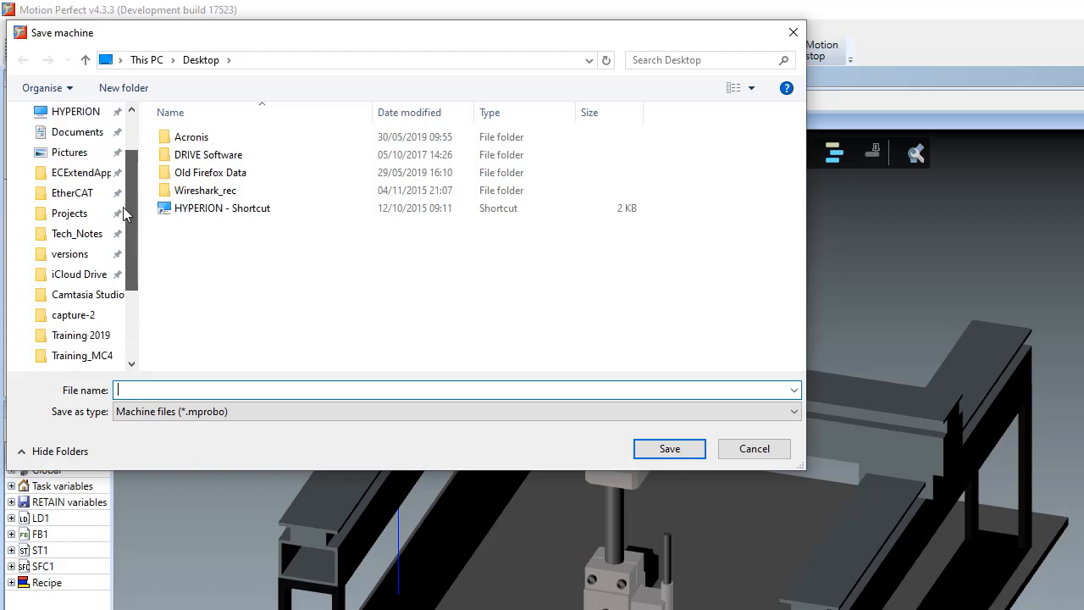
pyautogui.click(70, 213)
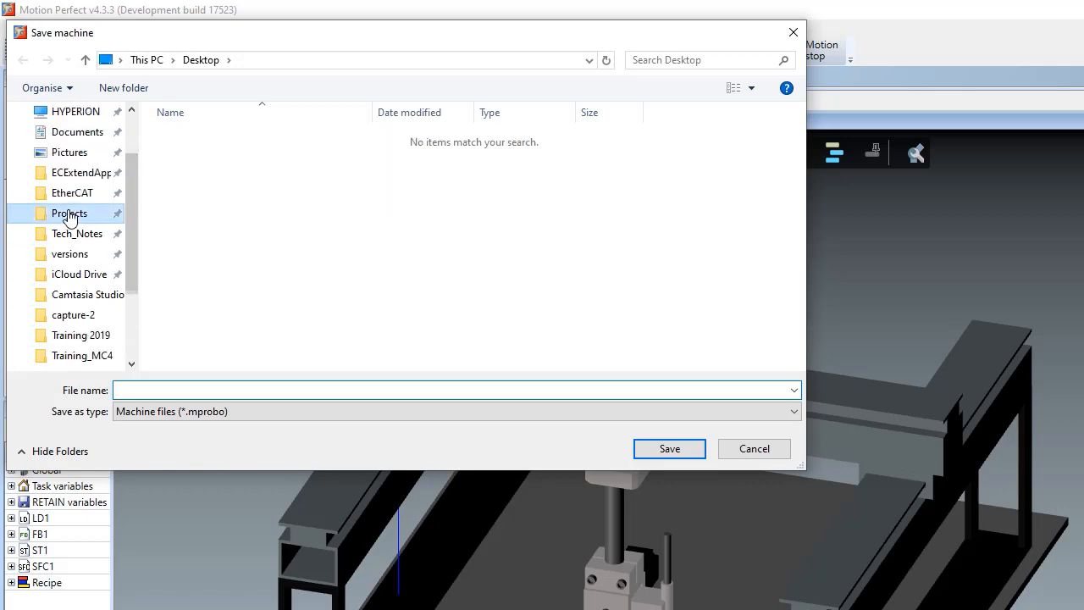
pyautogui.click(270, 390)
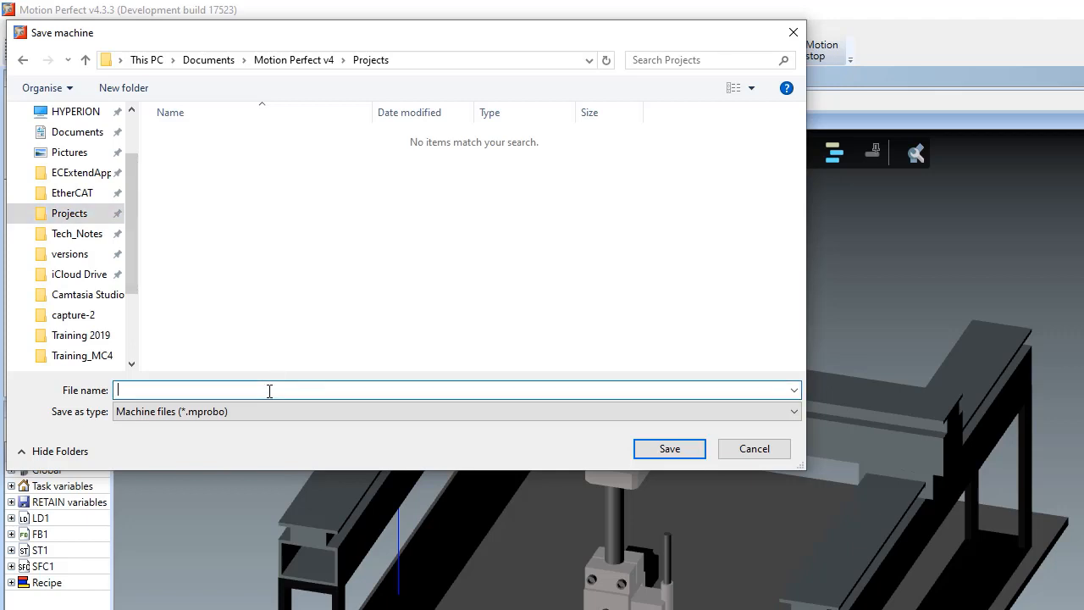
pyautogui.write('gantry1')
pyautogui.click(659, 449)
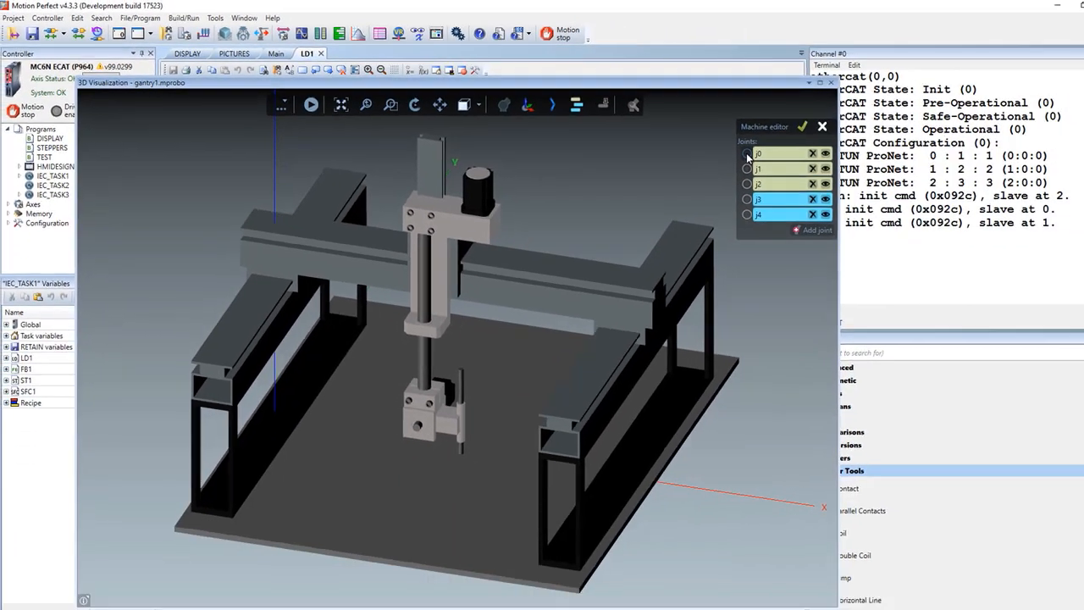
# Step: Review joint j0's axis and movement settings and try moving the joint through its travel
pyautogui.click(1019, 199)
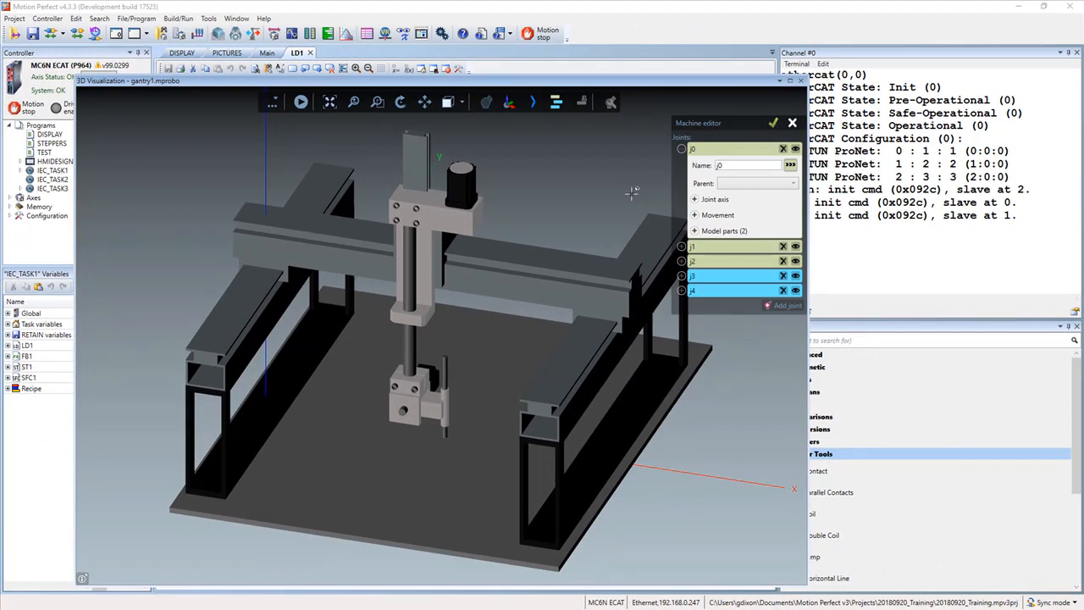
pyautogui.click(695, 199)
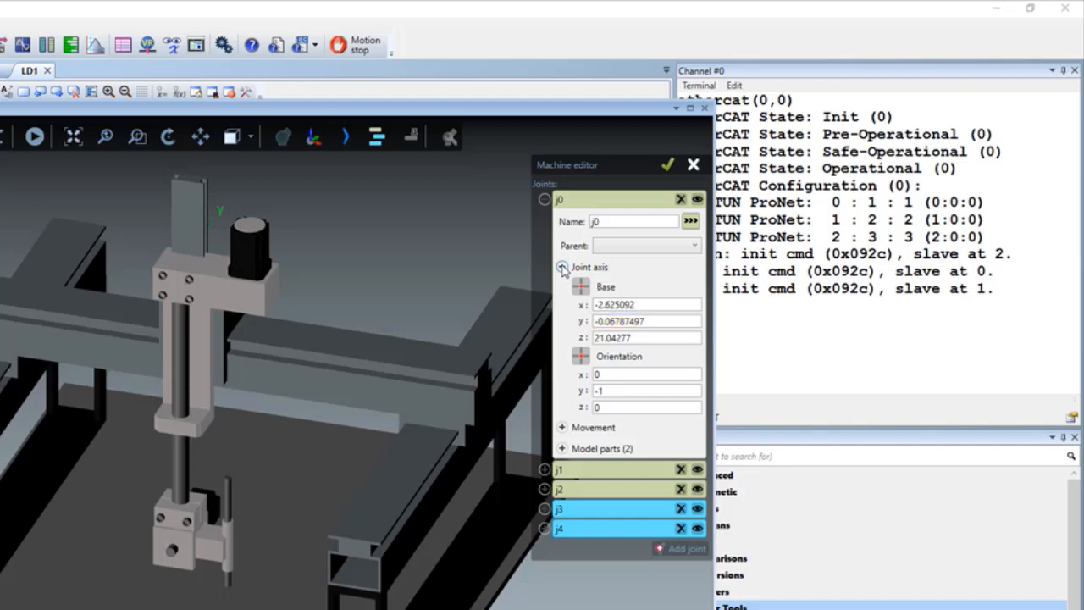
pyautogui.click(562, 428)
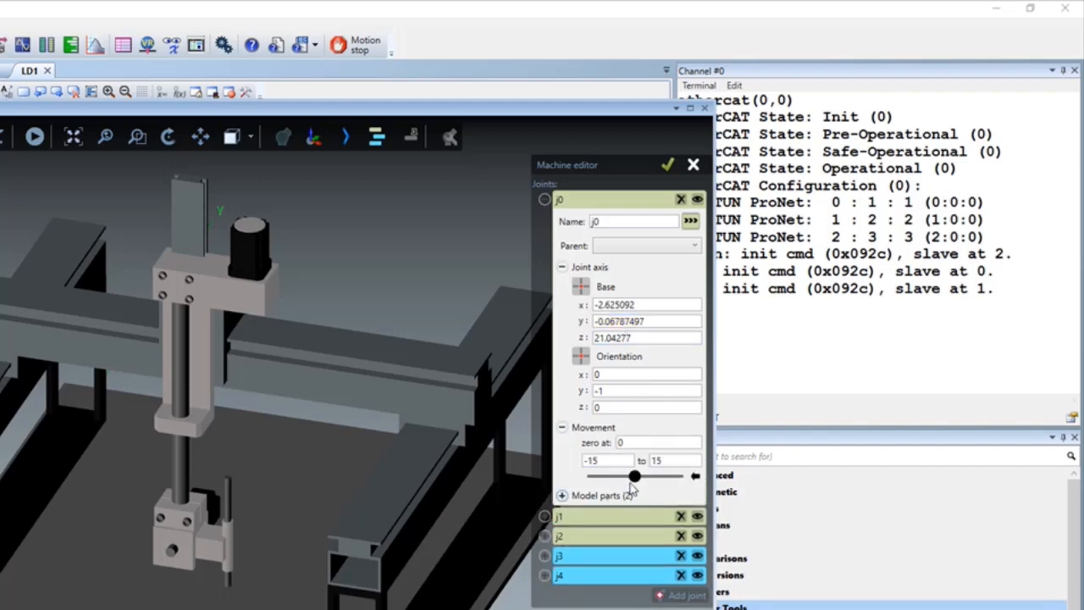
pyautogui.moveTo(634, 481)
pyautogui.mouseDown()
pyautogui.moveTo(615, 481)
pyautogui.moveTo(648, 490)
pyautogui.moveTo(635, 490)
pyautogui.mouseUp()
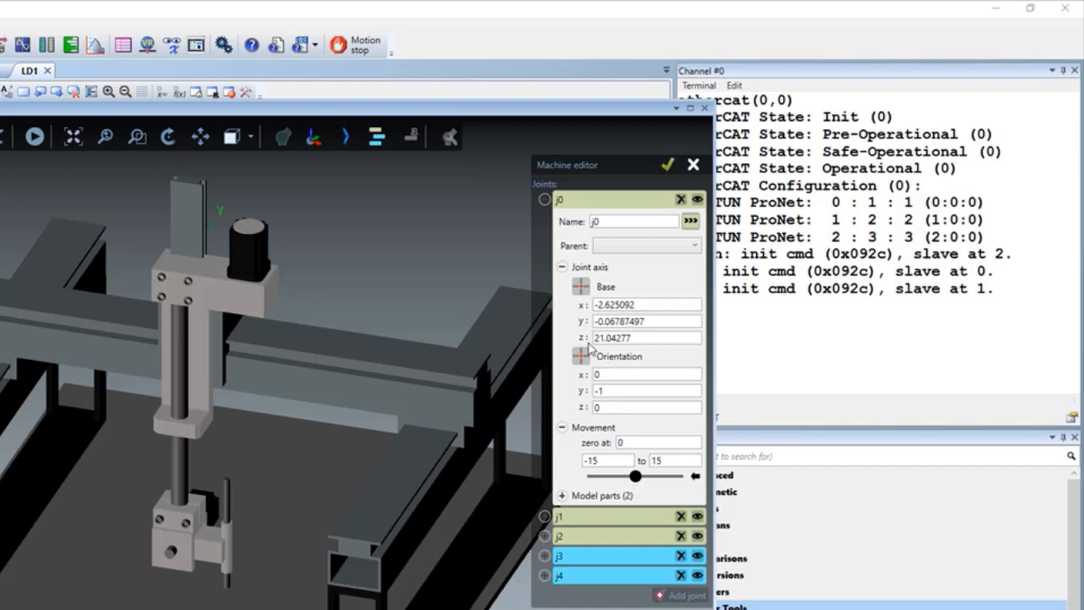
# Step: List joint j0's model parts and highlight object_29, object_28, object_31, object_30, object_27, object_36 and object_34 in turn
pyautogui.click(563, 267)
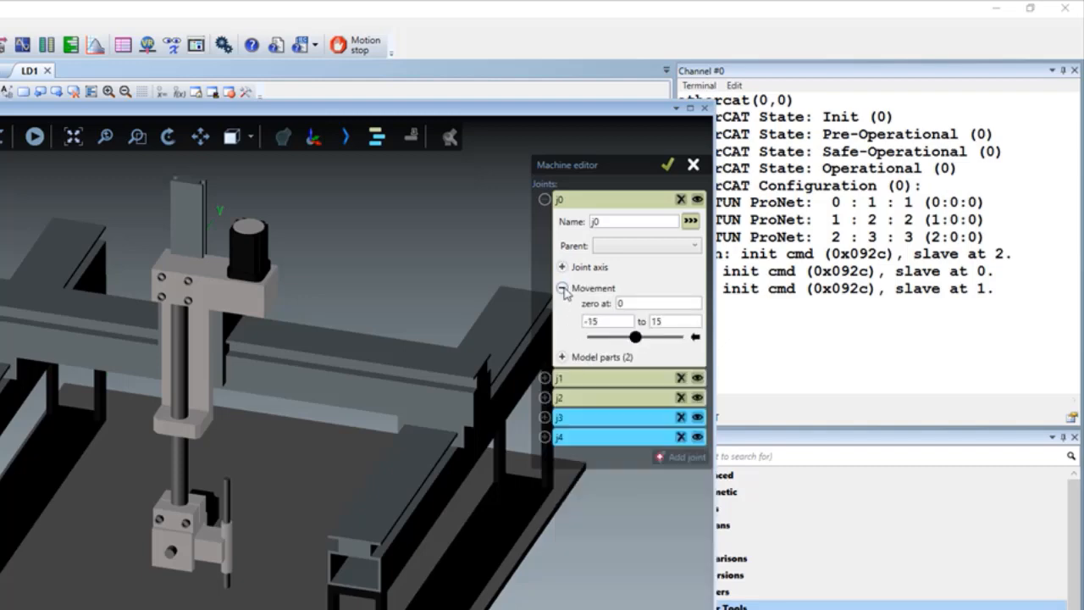
pyautogui.click(562, 287)
pyautogui.click(562, 310)
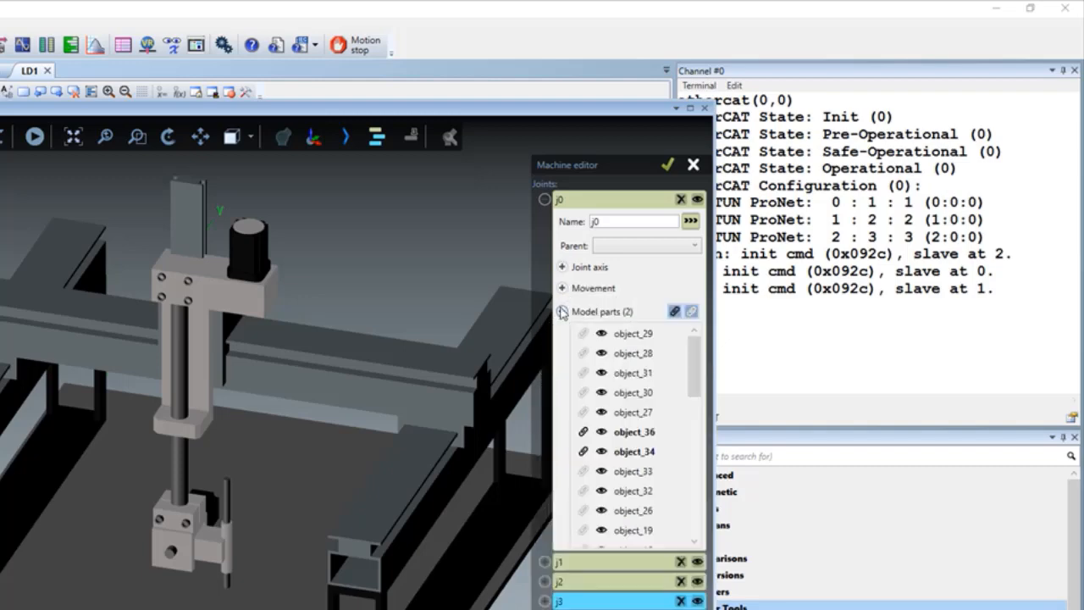
pyautogui.click(621, 436)
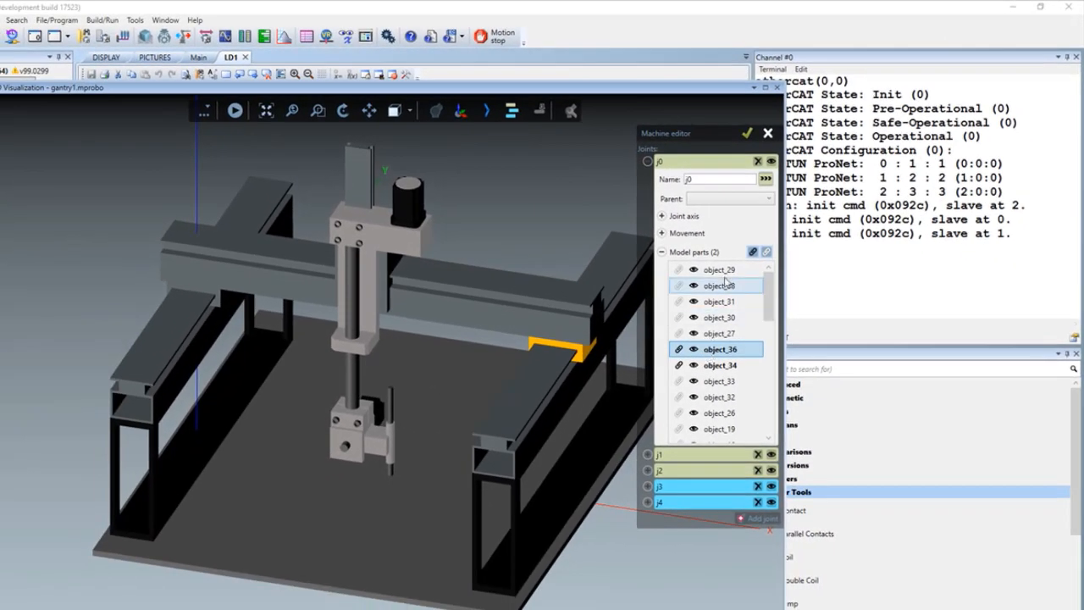
pyautogui.click(716, 271)
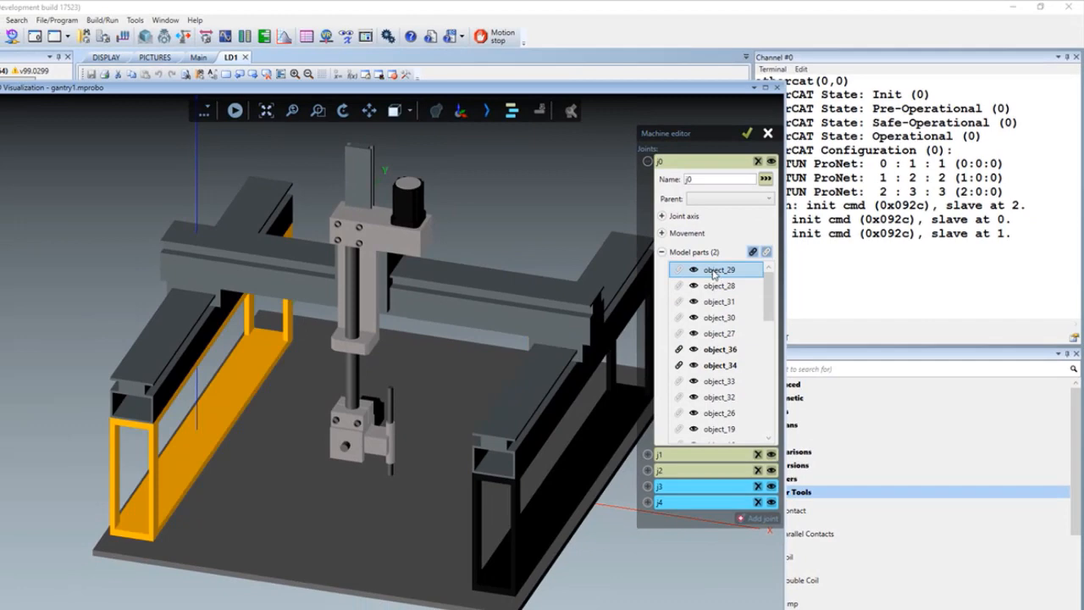
pyautogui.click(713, 288)
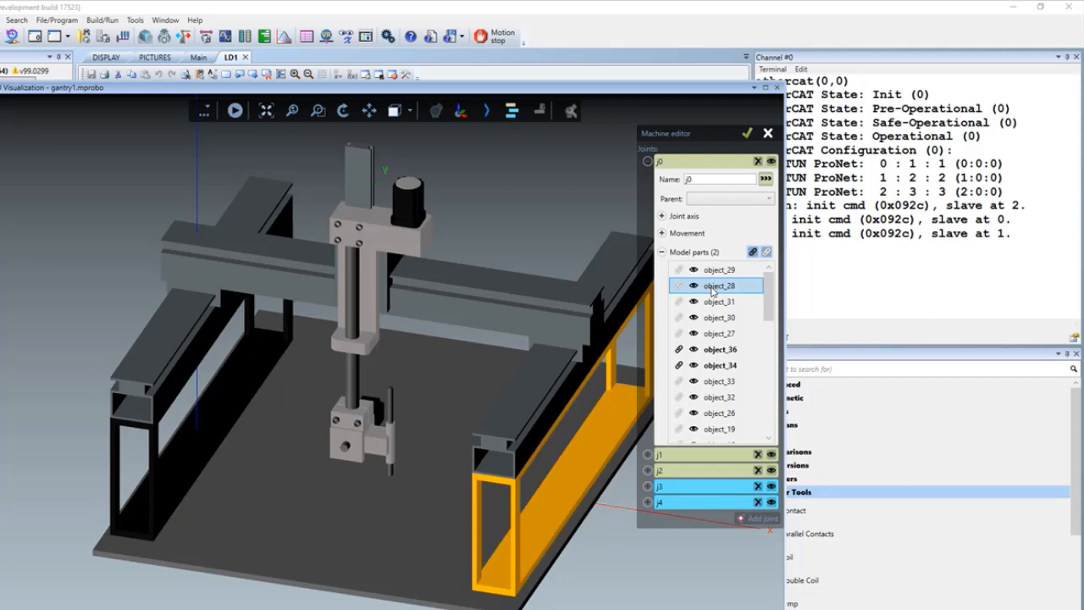
pyautogui.click(713, 305)
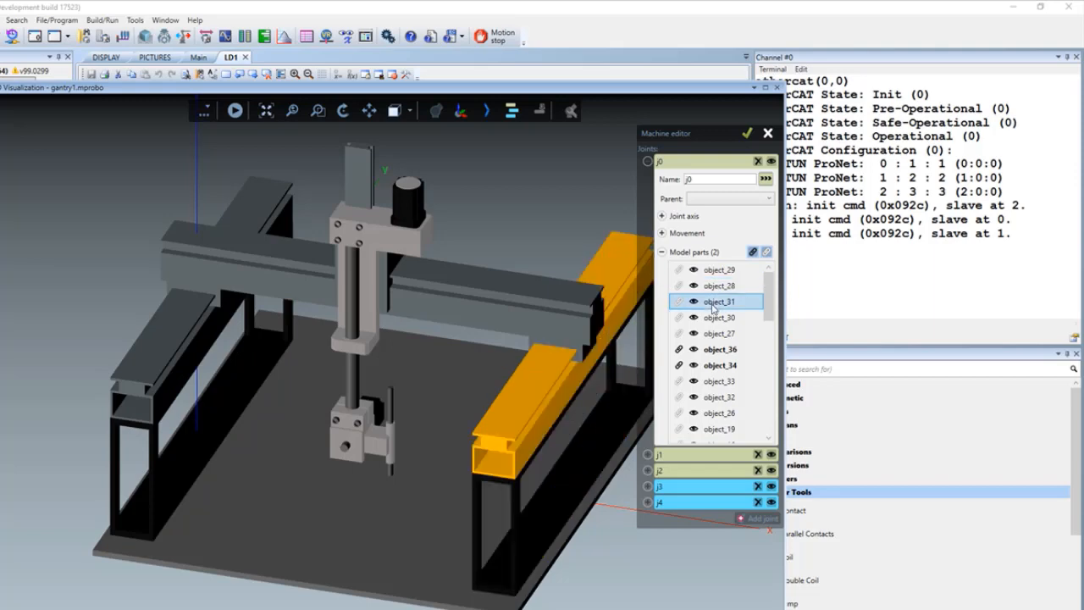
pyautogui.click(714, 318)
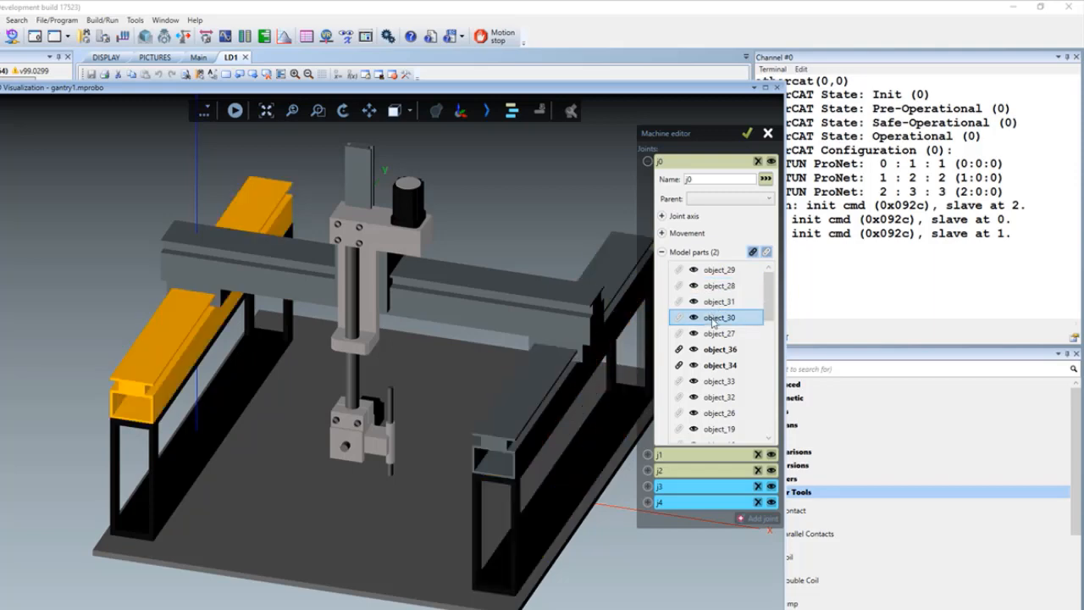
pyautogui.click(715, 334)
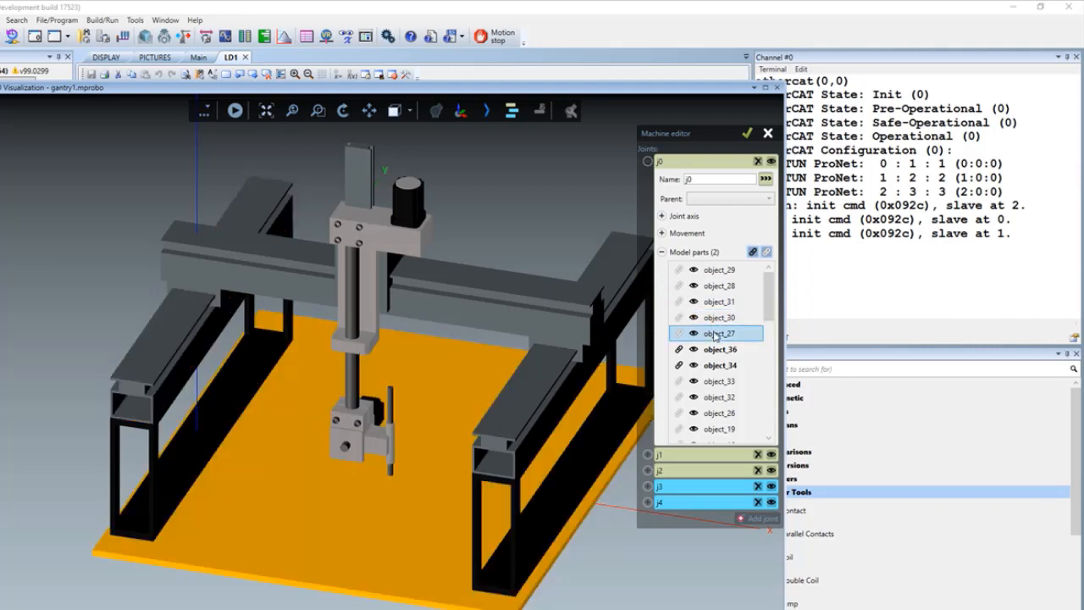
pyautogui.click(716, 349)
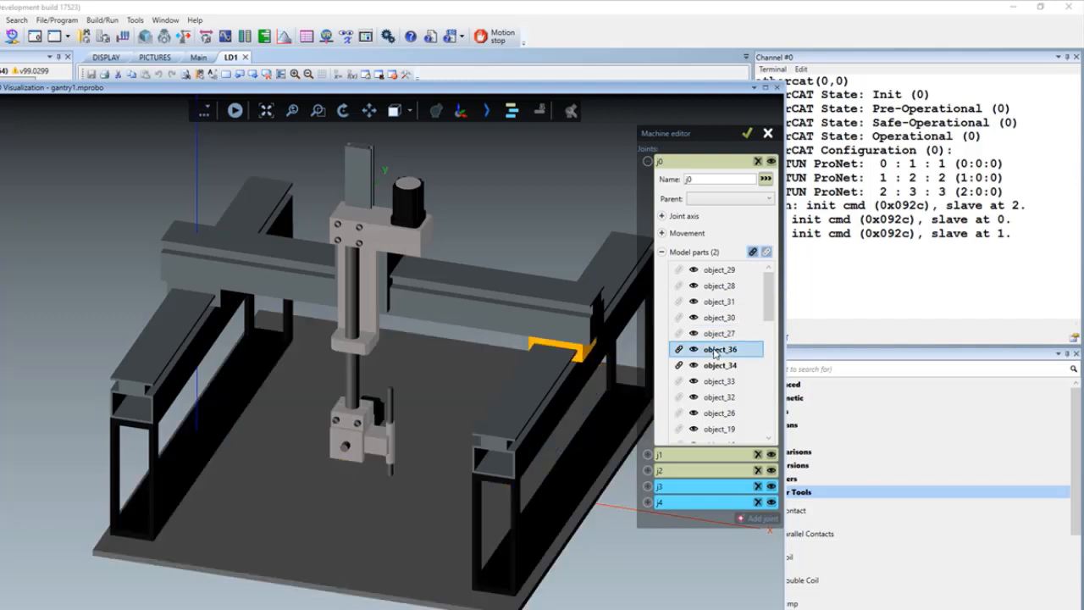
pyautogui.click(718, 365)
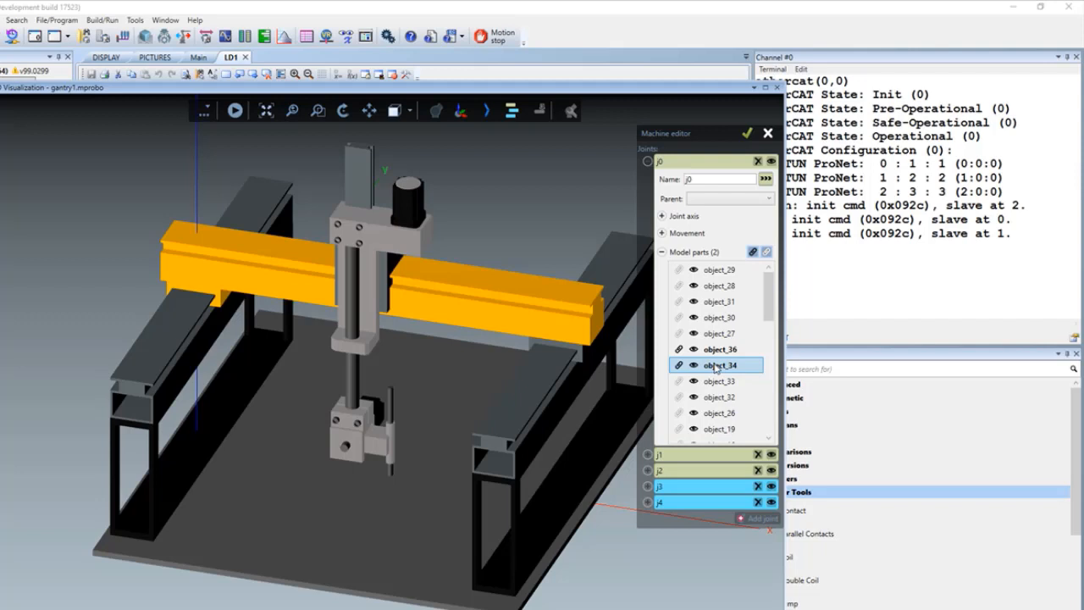
# Step: Compare the linked parts object_36 and object_34 with the unlinked object_33 by highlighting them in j0's model parts
pyautogui.scroll(-3, 769, 339)
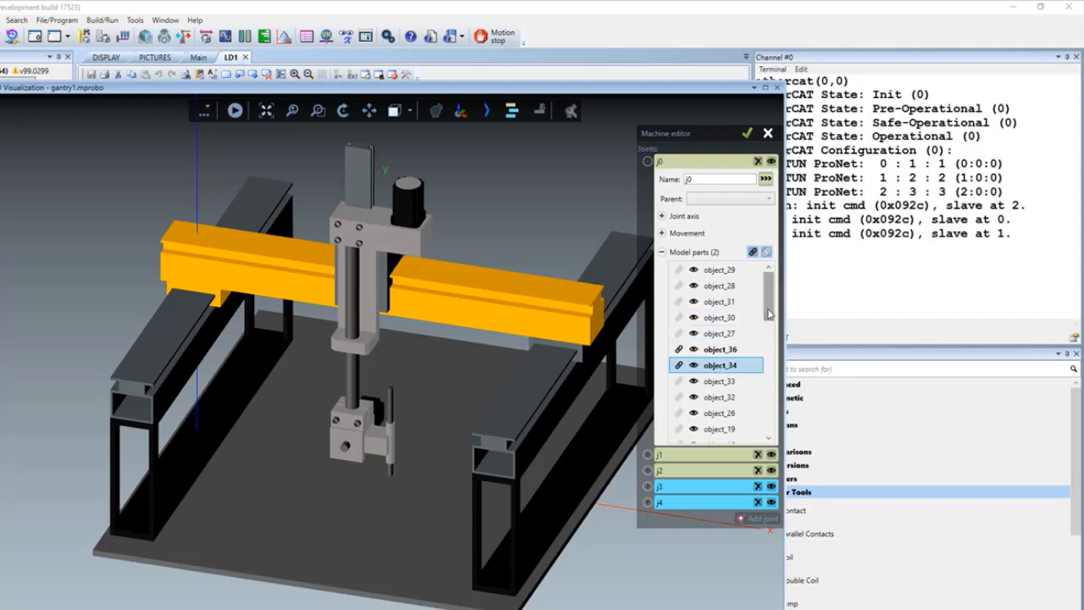
pyautogui.moveTo(771, 364); pyautogui.dragTo(770, 314)
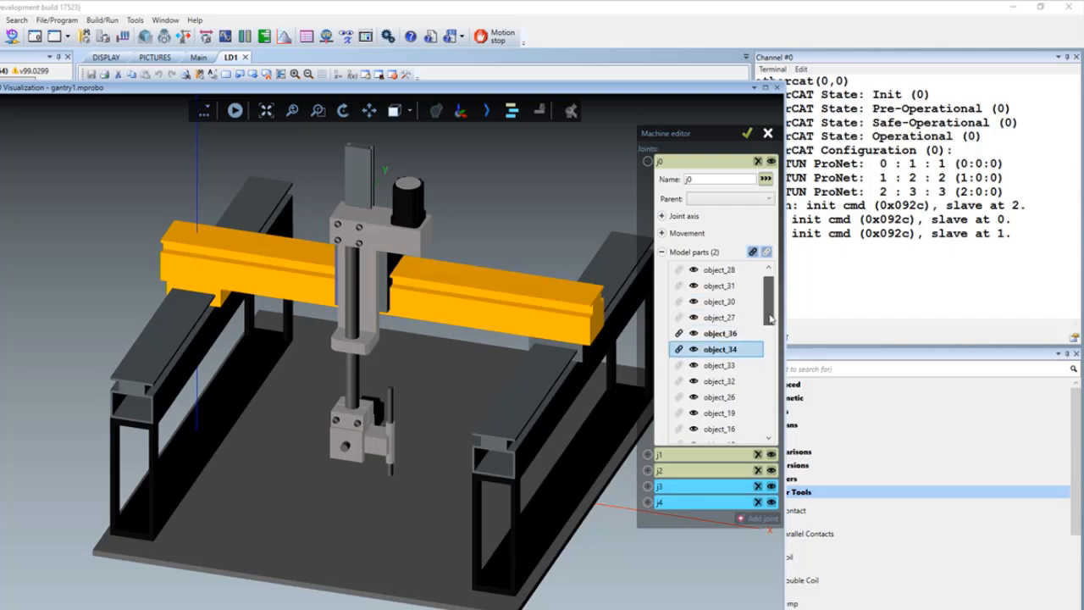
pyautogui.click(730, 336)
pyautogui.click(725, 350)
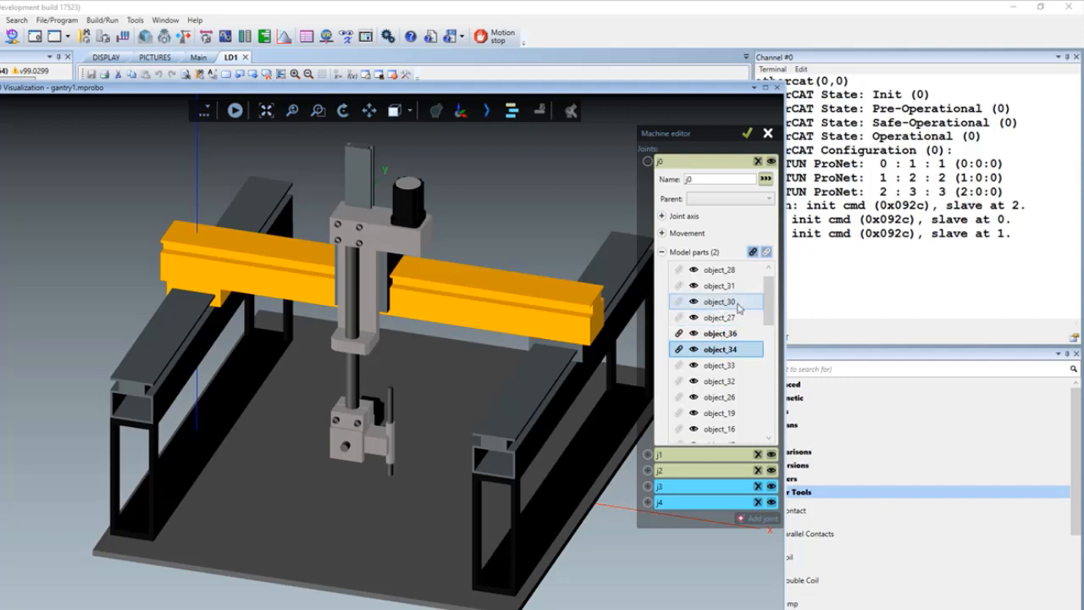
pyautogui.click(717, 366)
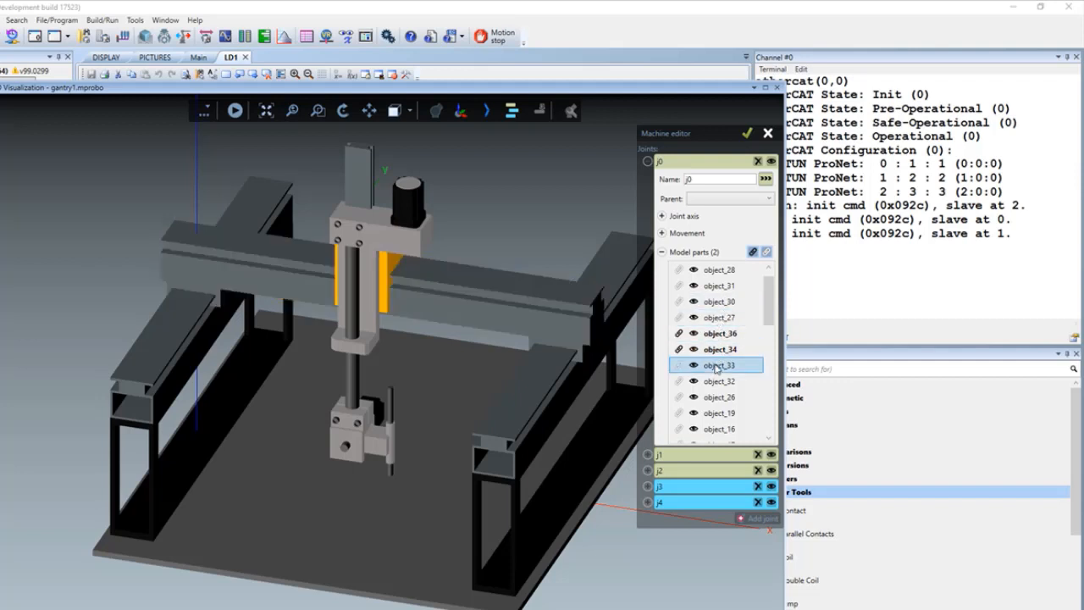
# Step: Try joint j0's movement with its model parts listed, and highlight the crossbeam part object_34
pyautogui.click(662, 233)
pyautogui.moveTo(723, 273)
pyautogui.mouseDown()
pyautogui.moveTo(710, 276)
pyautogui.moveTo(723, 275)
pyautogui.mouseUp()
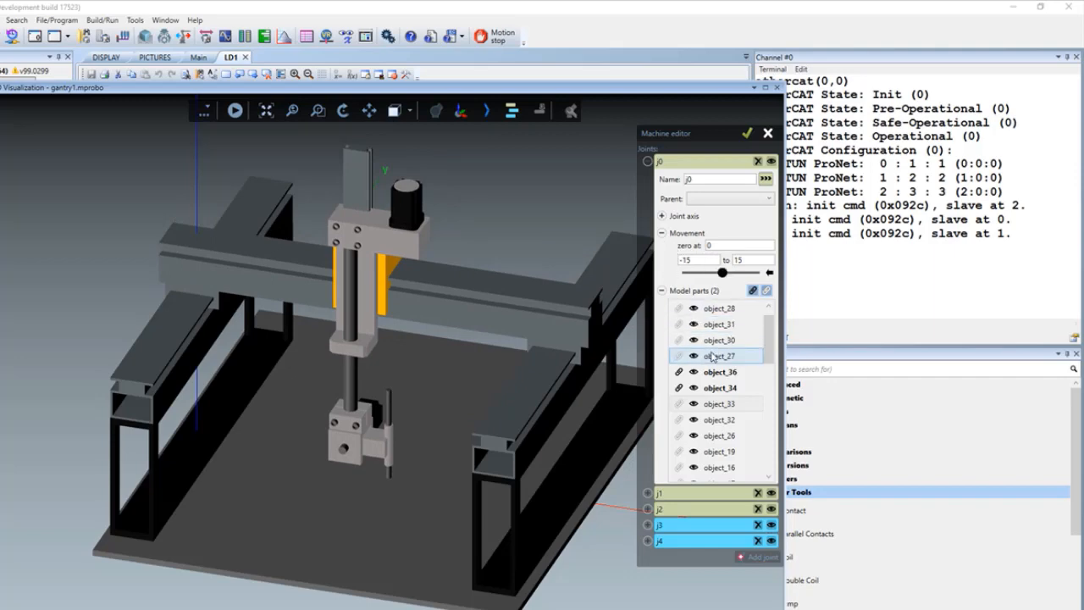
pyautogui.moveTo(769, 351)
pyautogui.mouseDown()
pyautogui.moveTo(768, 381)
pyautogui.moveTo(769, 354)
pyautogui.mouseUp()
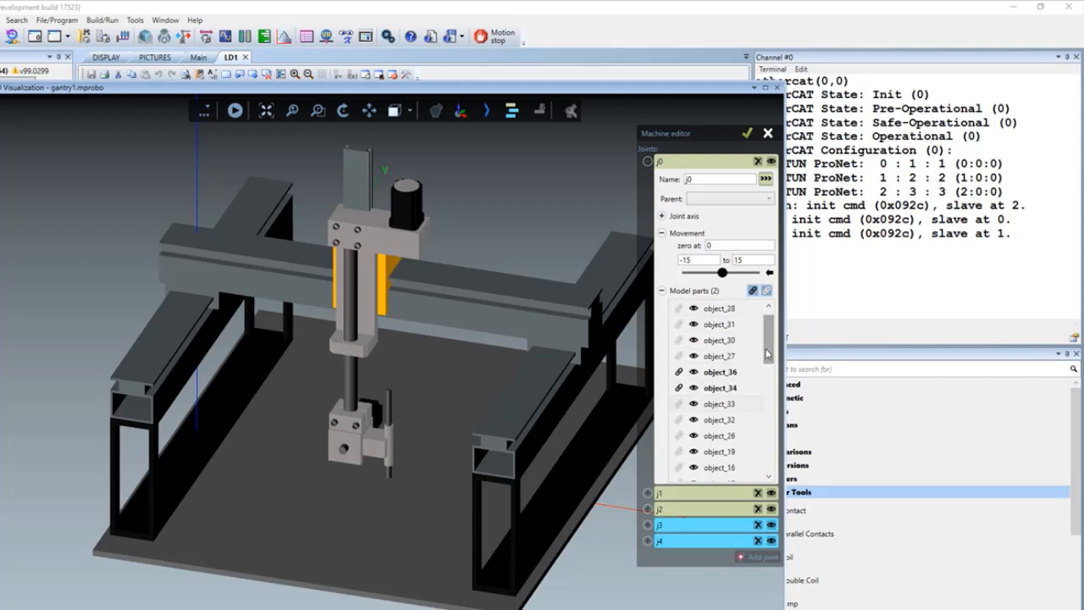
pyautogui.click(720, 410)
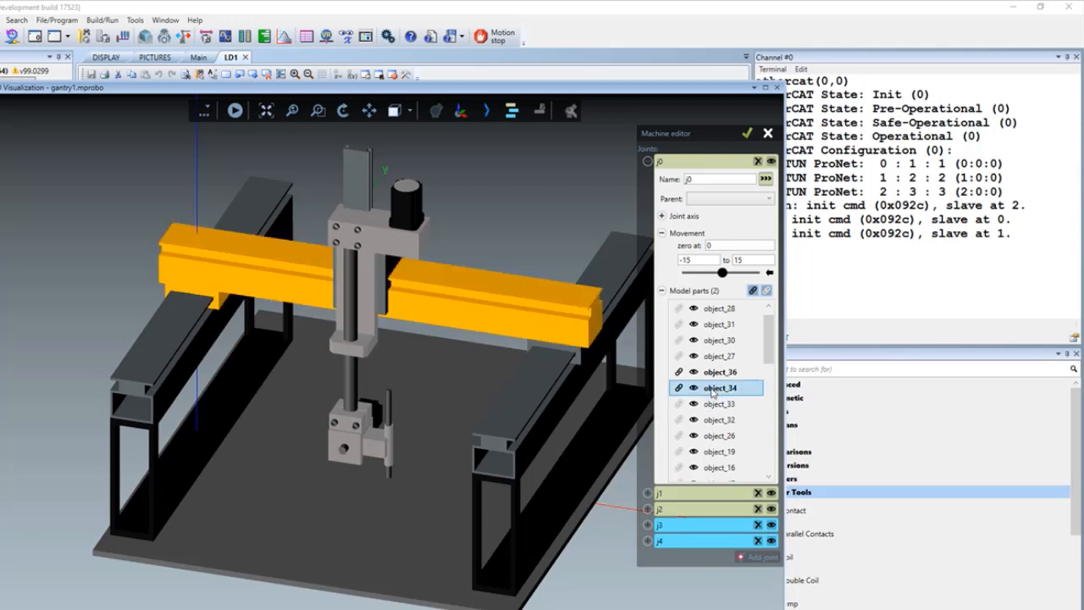
# Step: Inspect joint j1's model parts, highlighting its linked object_33 and object_32
pyautogui.click(662, 290)
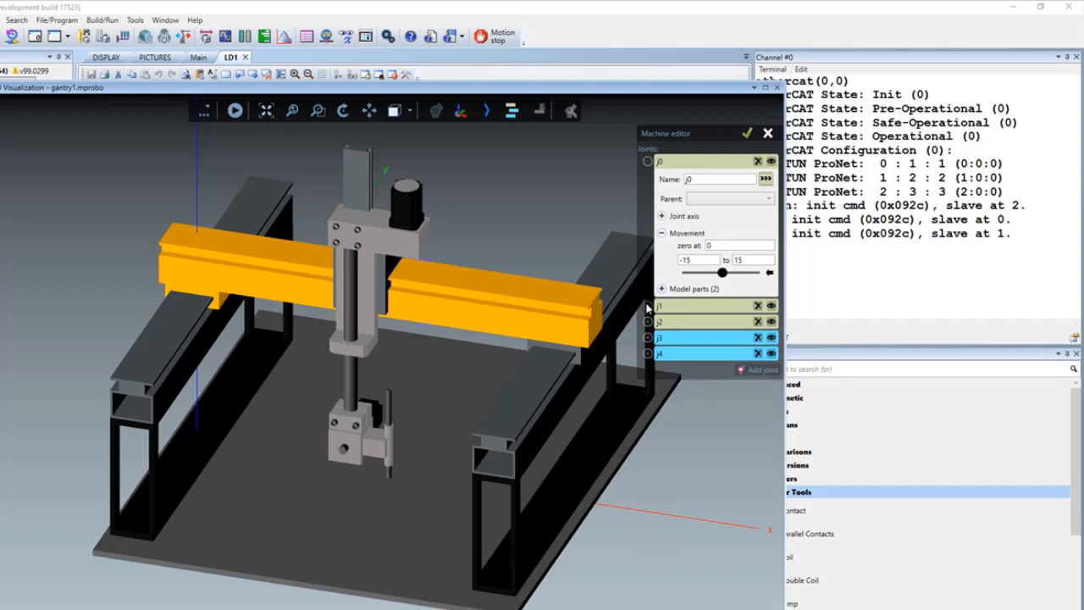
pyautogui.click(648, 306)
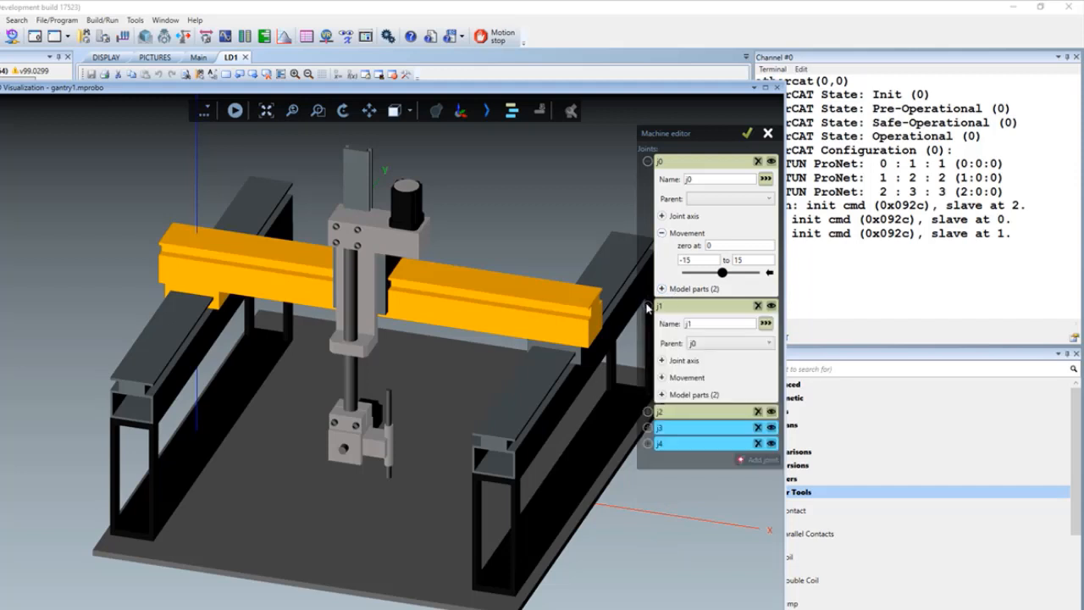
pyautogui.click(662, 395)
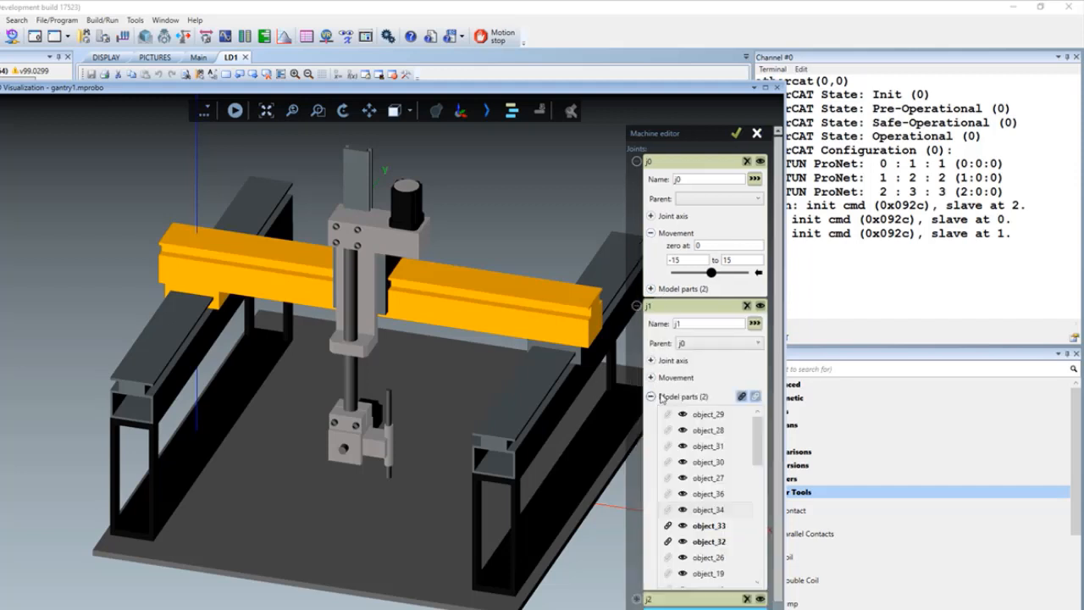
pyautogui.click(694, 529)
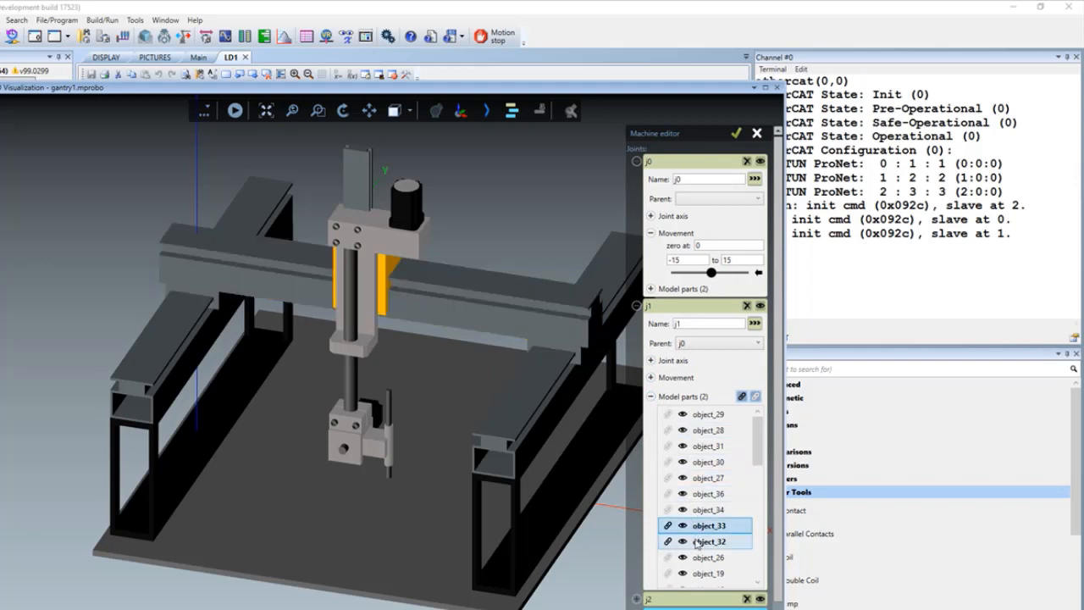
pyautogui.click(696, 542)
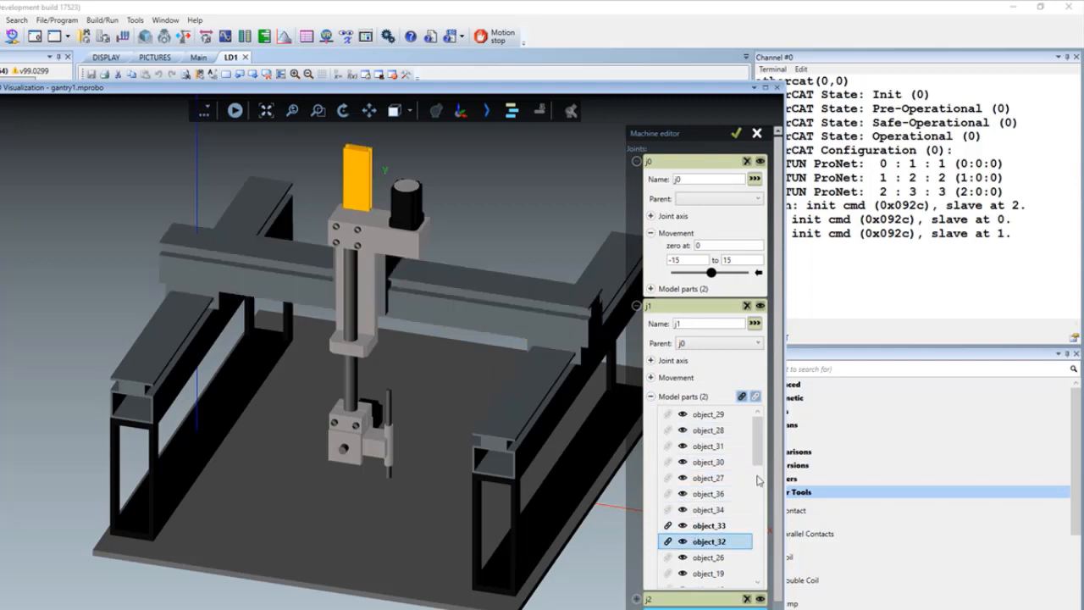
pyautogui.moveTo(758, 461)
pyautogui.mouseDown()
pyautogui.moveTo(748, 498)
pyautogui.moveTo(759, 572)
pyautogui.moveTo(768, 453)
pyautogui.mouseUp()
# Step: Collapse joint j0 and move joint j1 towards the negative end of its travel
pyautogui.click(652, 163)
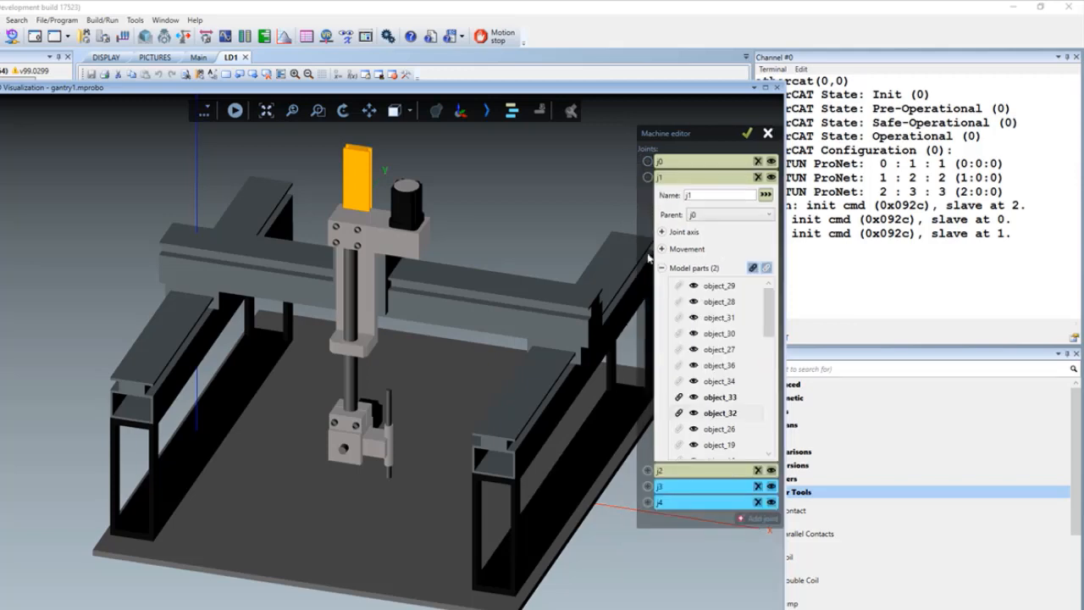
pyautogui.click(662, 249)
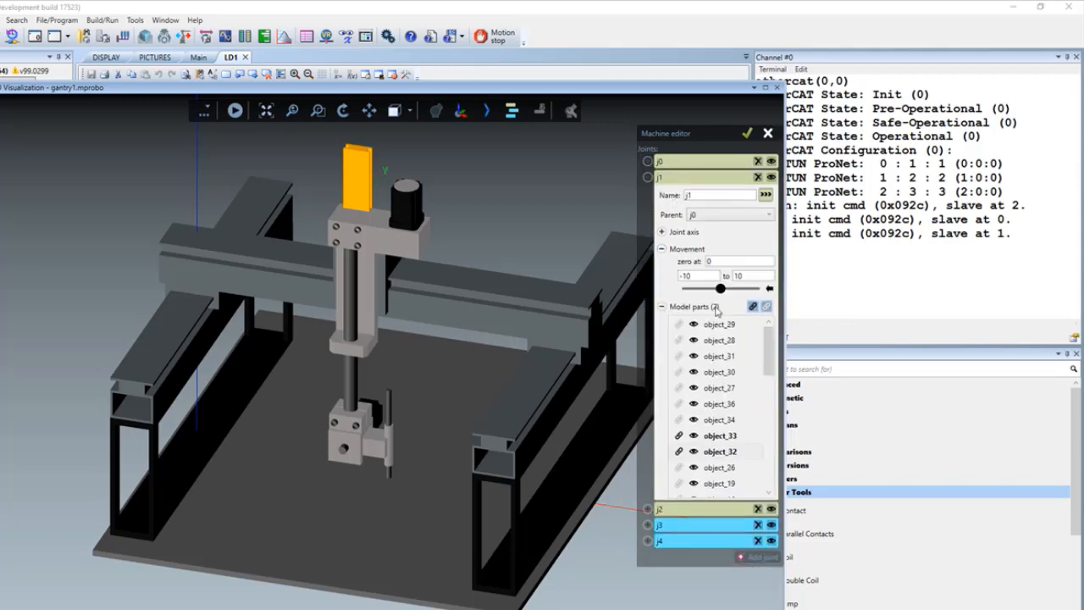
pyautogui.moveTo(721, 292)
pyautogui.mouseDown()
pyautogui.moveTo(700, 291)
pyautogui.moveTo(737, 292)
pyautogui.moveTo(704, 292)
pyautogui.mouseUp()
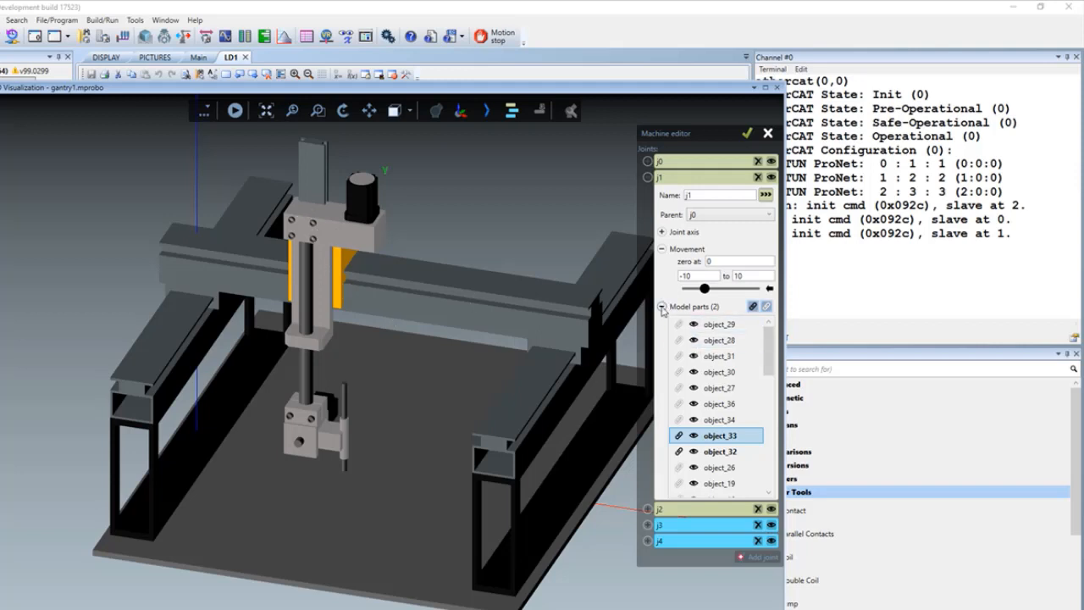
# Step: Inspect joint j1's axis base and orientation, move it slightly in the positive direction, and review the available parent joints
pyautogui.click(661, 306)
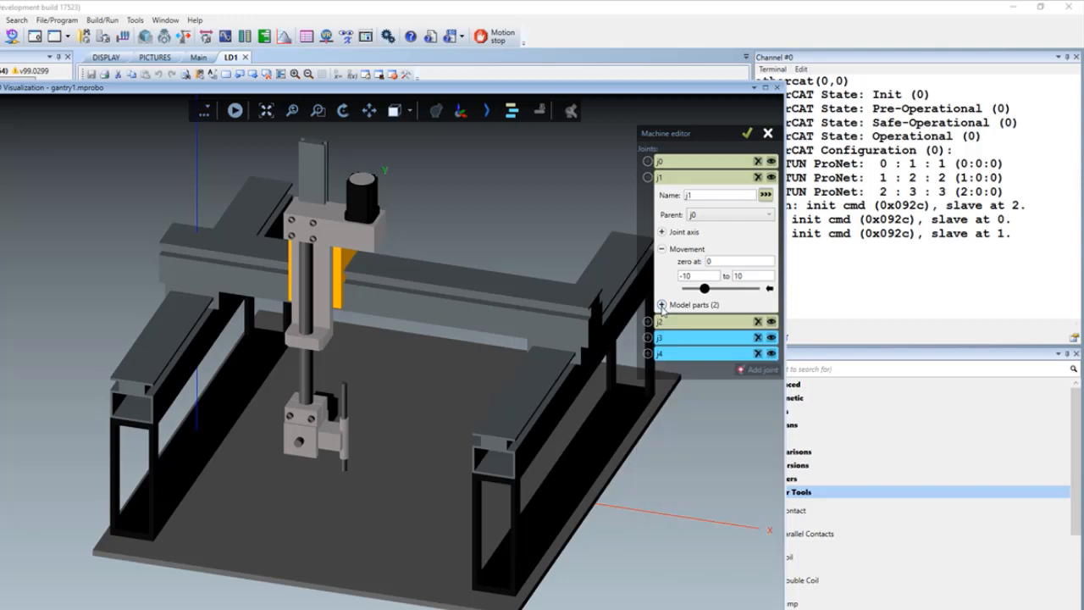
pyautogui.click(663, 233)
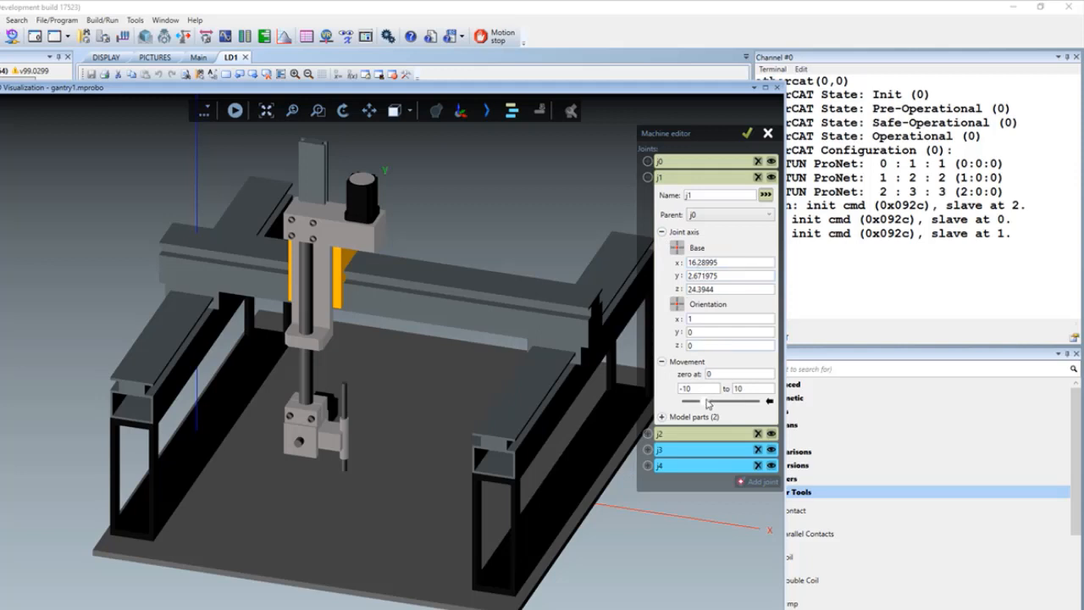
pyautogui.moveTo(708, 404); pyautogui.dragTo(716, 403)
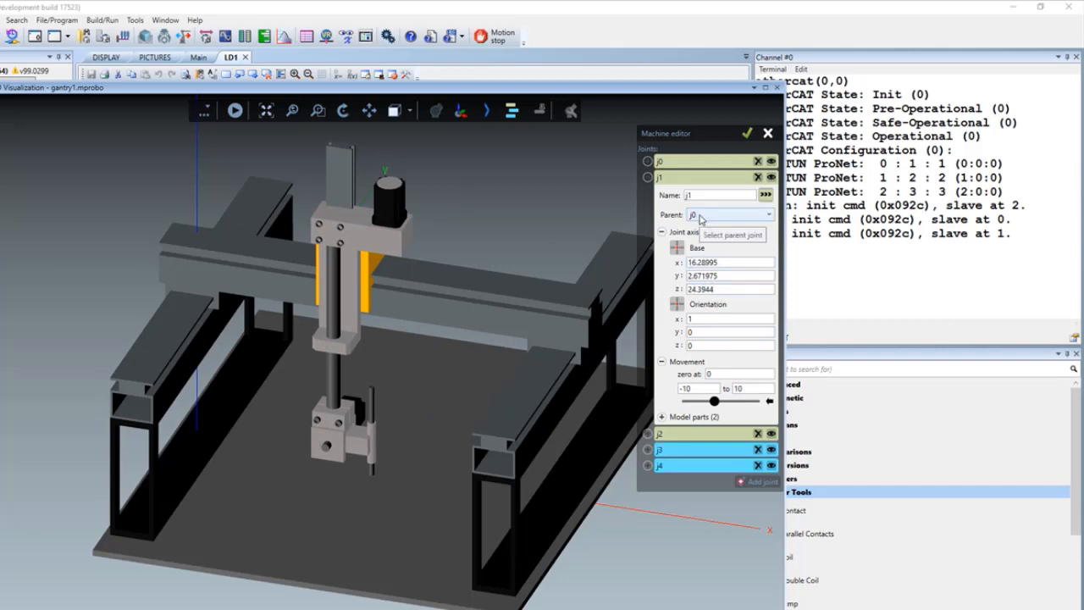
pyautogui.click(771, 217)
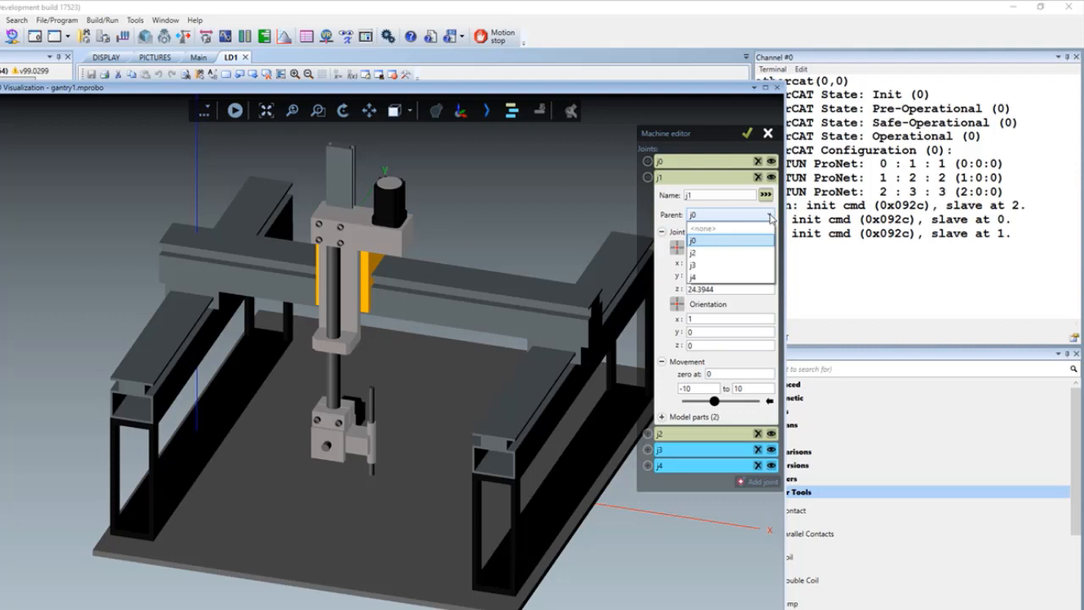
pyautogui.click(771, 217)
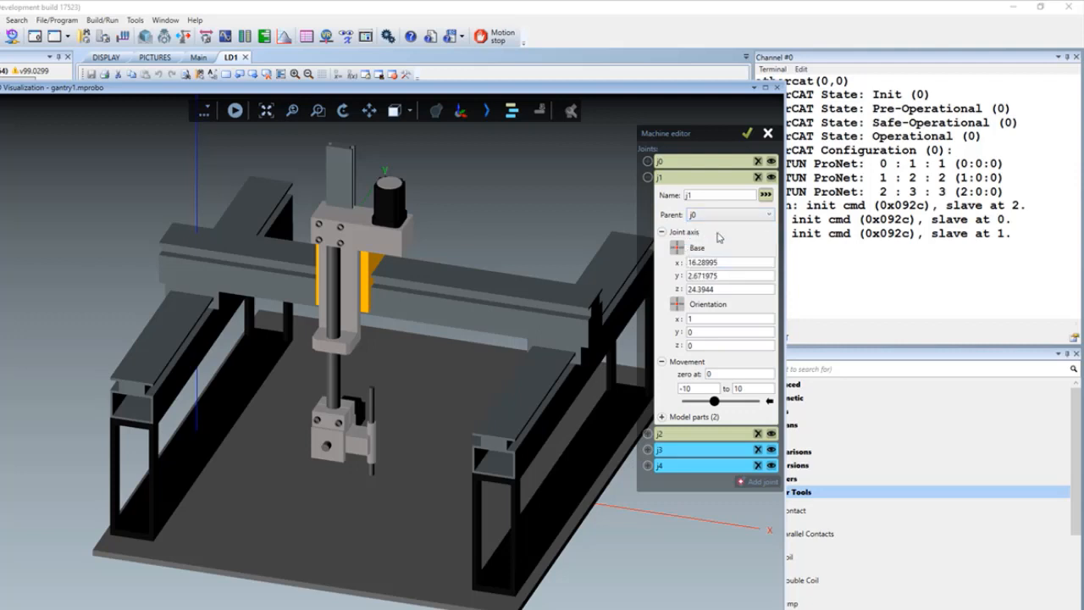
# Step: Collapse joint j1 and move its parent joint j0 towards the negative end of its travel to see both move together
pyautogui.click(648, 178)
pyautogui.click(648, 161)
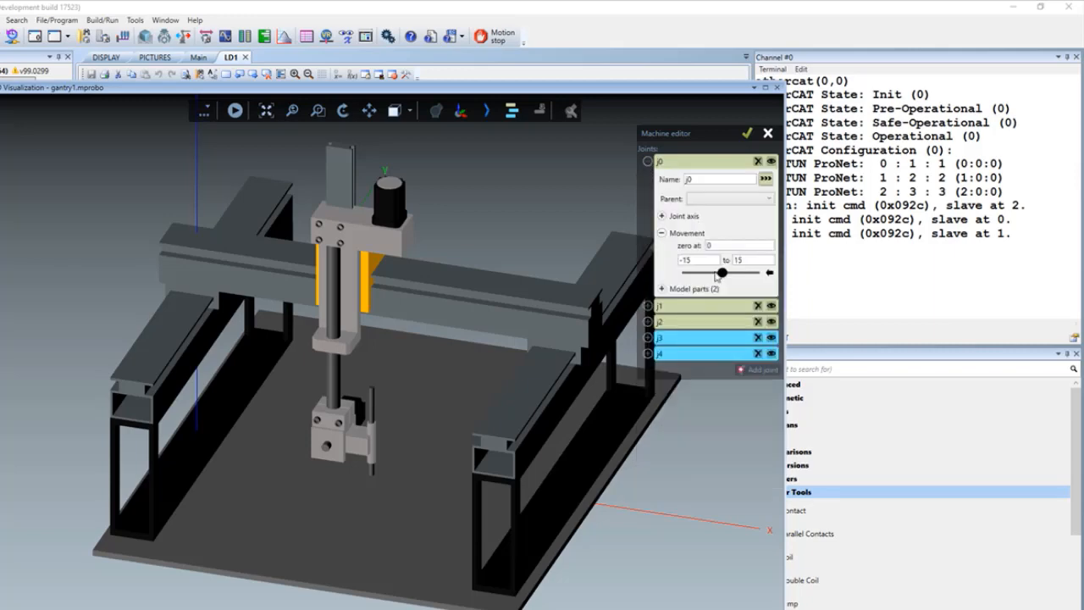
pyautogui.moveTo(721, 275)
pyautogui.mouseDown()
pyautogui.moveTo(705, 275)
pyautogui.moveTo(738, 272)
pyautogui.moveTo(711, 272)
pyautogui.mouseUp()
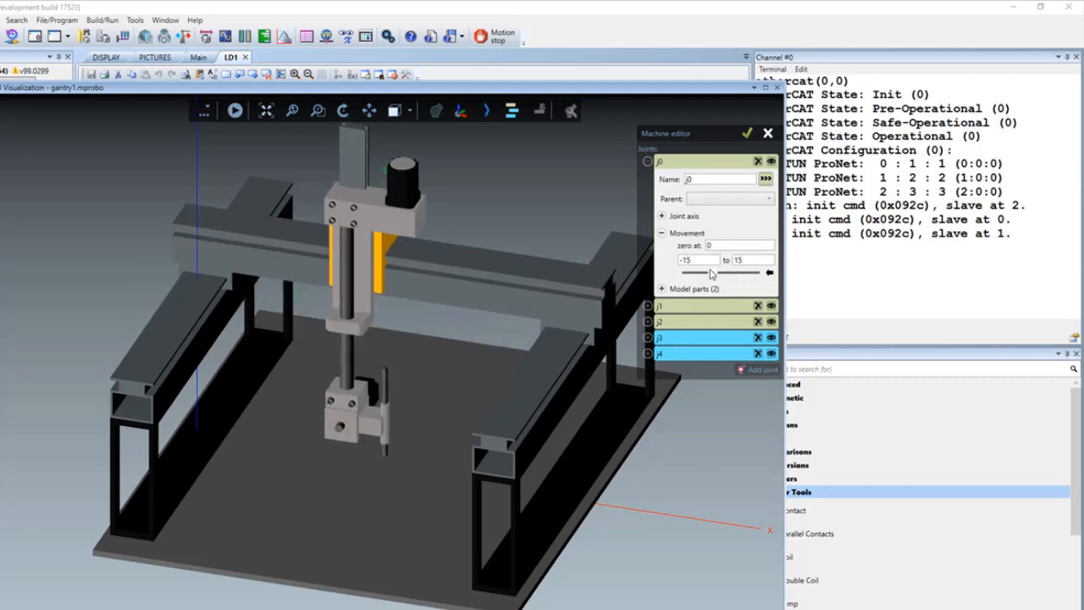
pyautogui.click(647, 163)
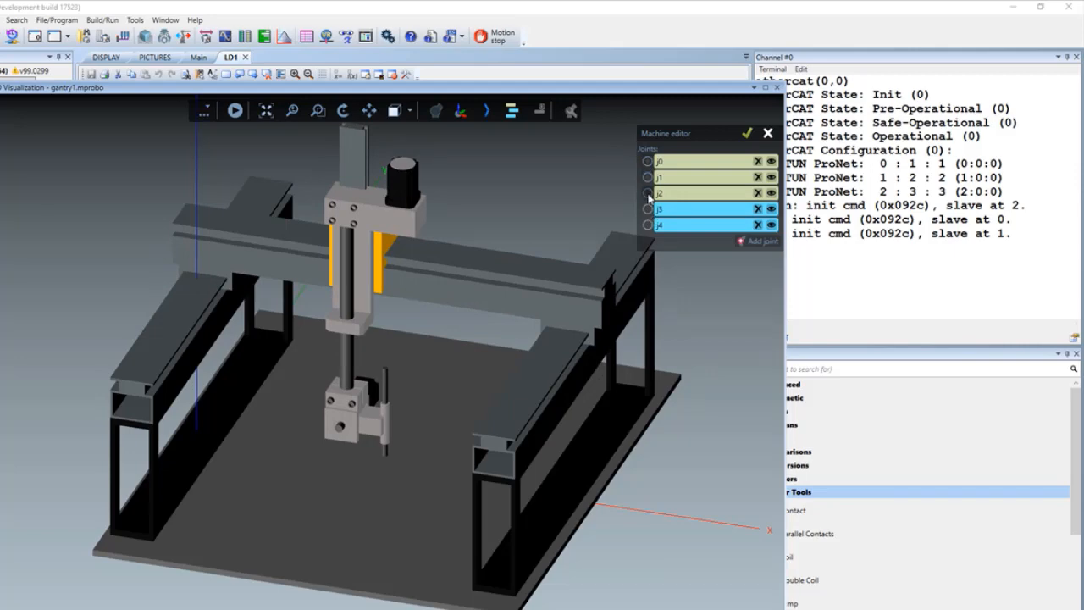
# Step: Inspect joint j2's model parts, highlighting its linked object_26 and object_19
pyautogui.click(648, 194)
pyautogui.click(669, 283)
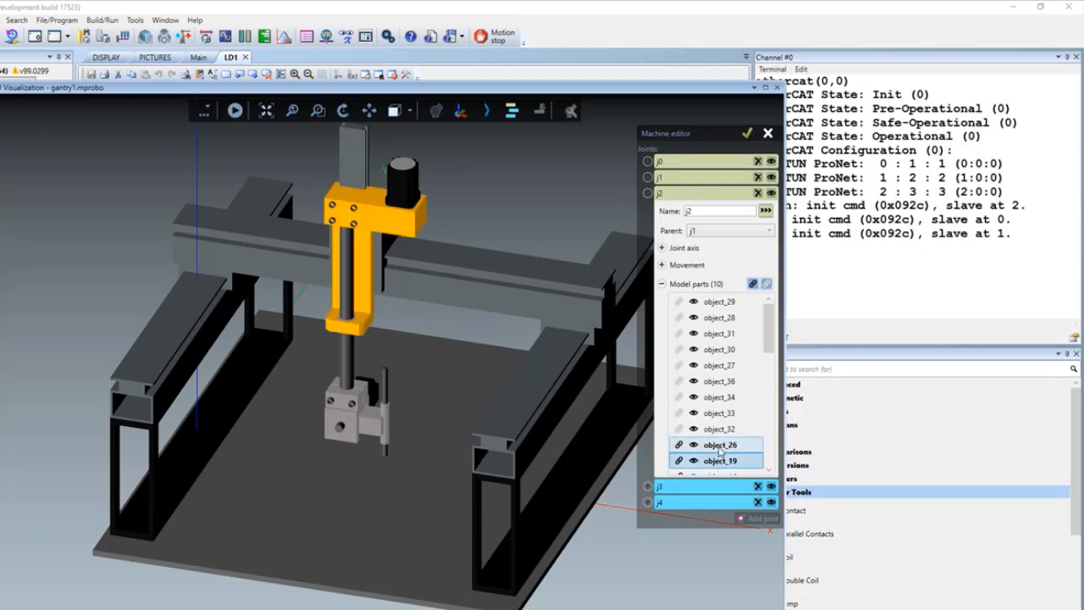
pyautogui.click(662, 284)
# Step: Try joint j2's movement and examine the lower and upper limits of its travel
pyautogui.click(662, 265)
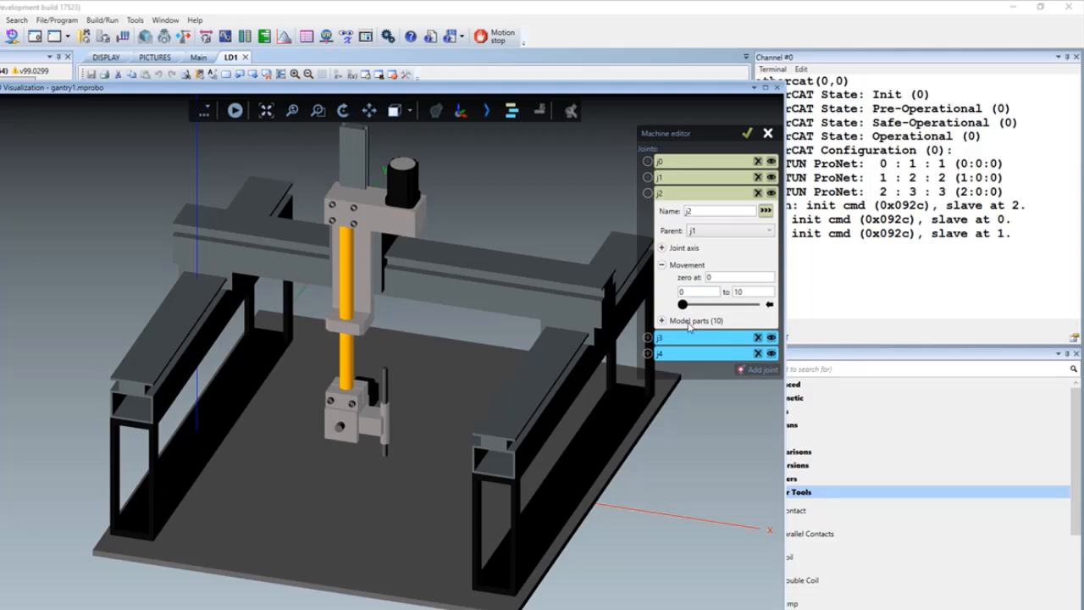
pyautogui.moveTo(710, 307); pyautogui.dragTo(667, 310)
pyautogui.click(680, 291)
pyautogui.doubleClick(739, 291)
pyautogui.click(750, 291)
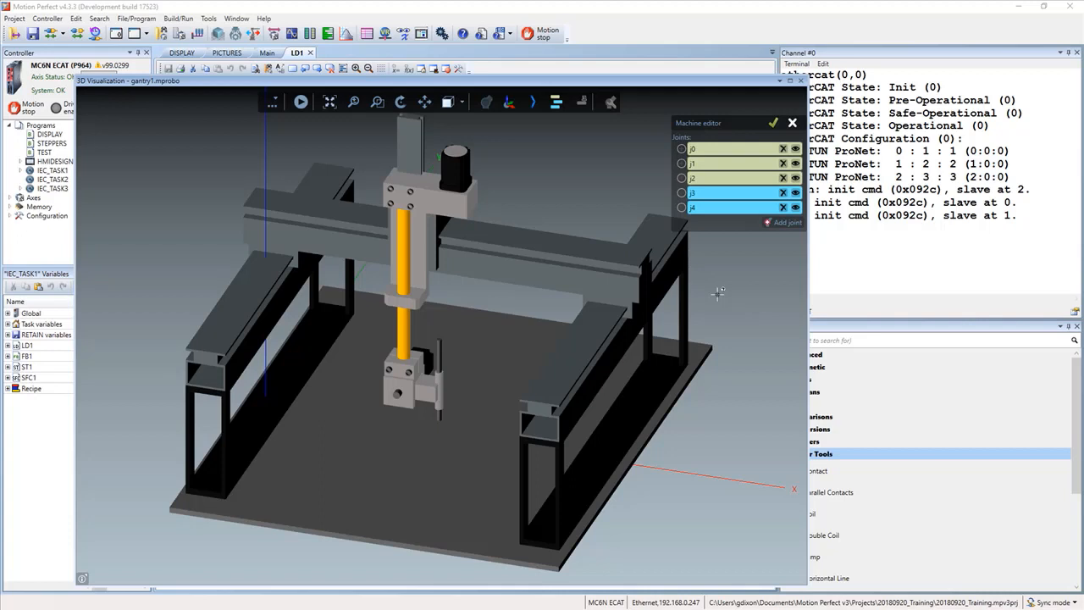
# Step: Inspect joint j4's model parts, highlighting its linked object_8 and object_7, then the unlinked object_25 and object_24
pyautogui.click(684, 209)
pyautogui.click(696, 290)
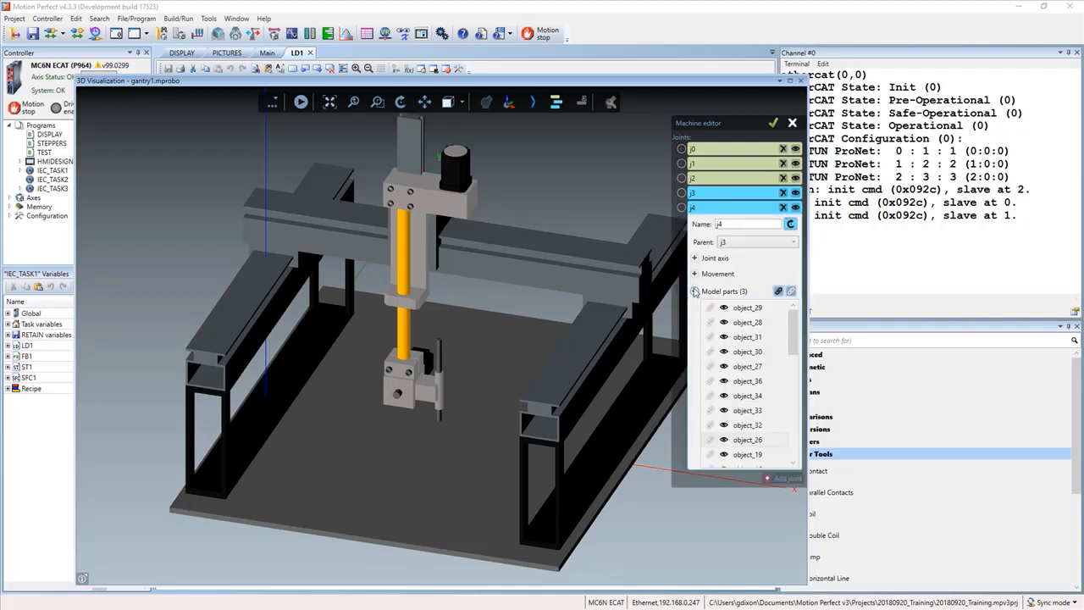
pyautogui.scroll(-8, 731, 370)
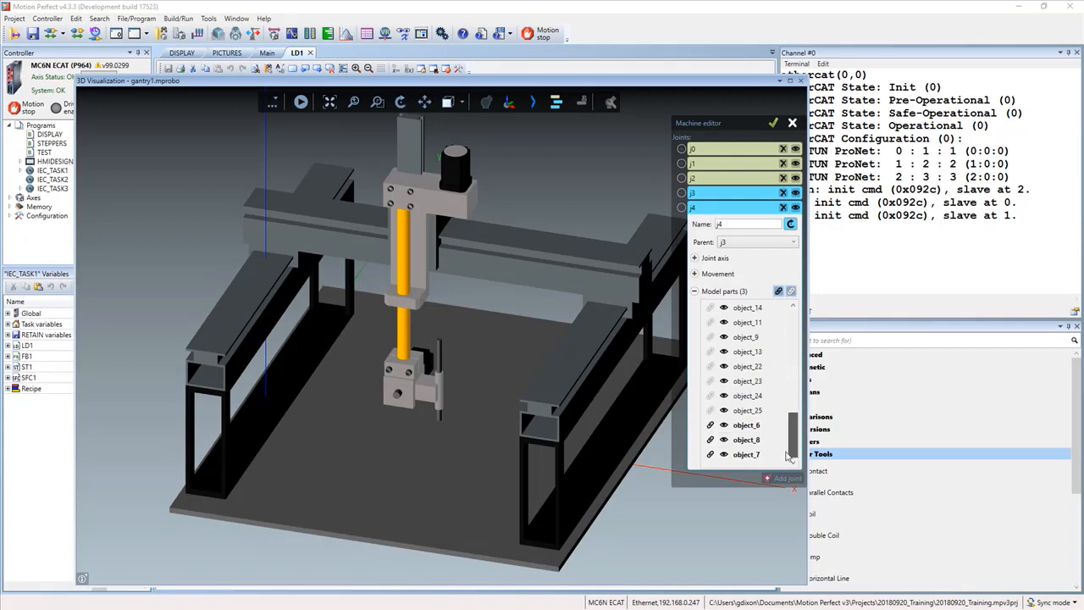
pyautogui.click(745, 441)
pyautogui.click(745, 454)
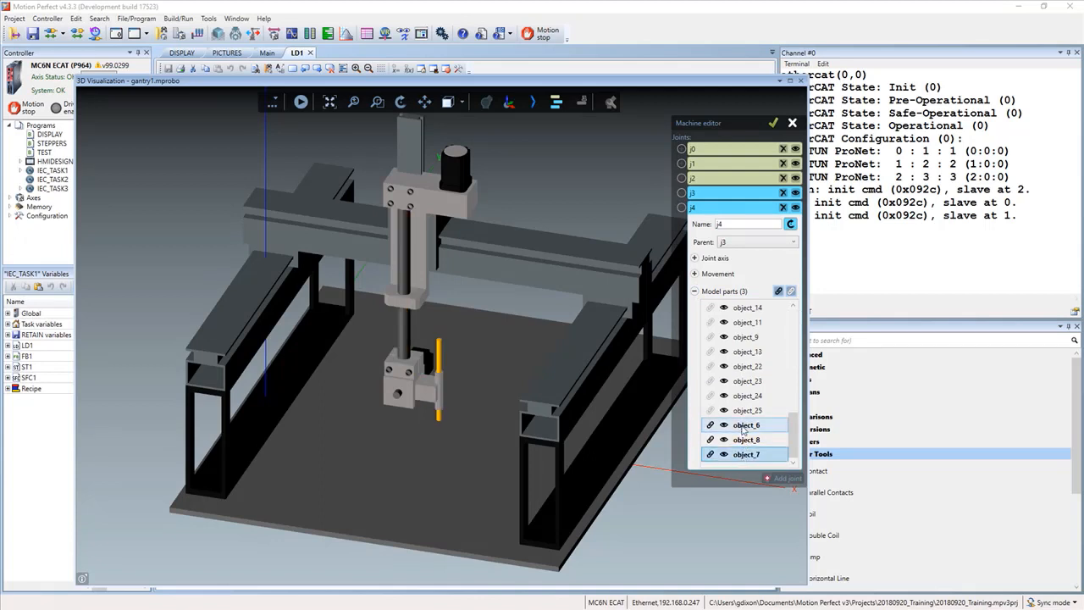
pyautogui.click(744, 411)
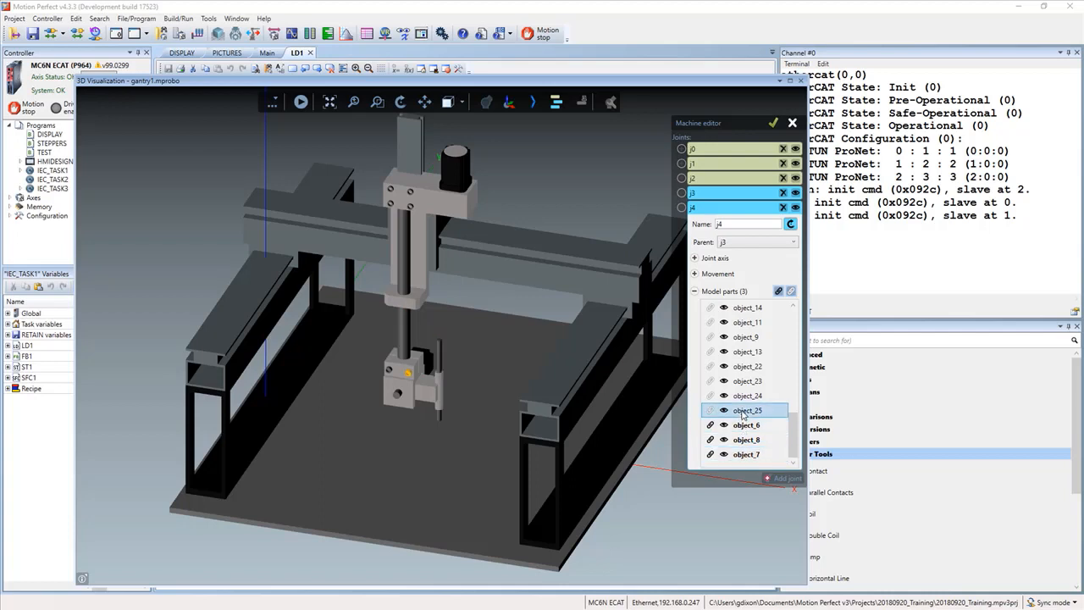
pyautogui.click(745, 398)
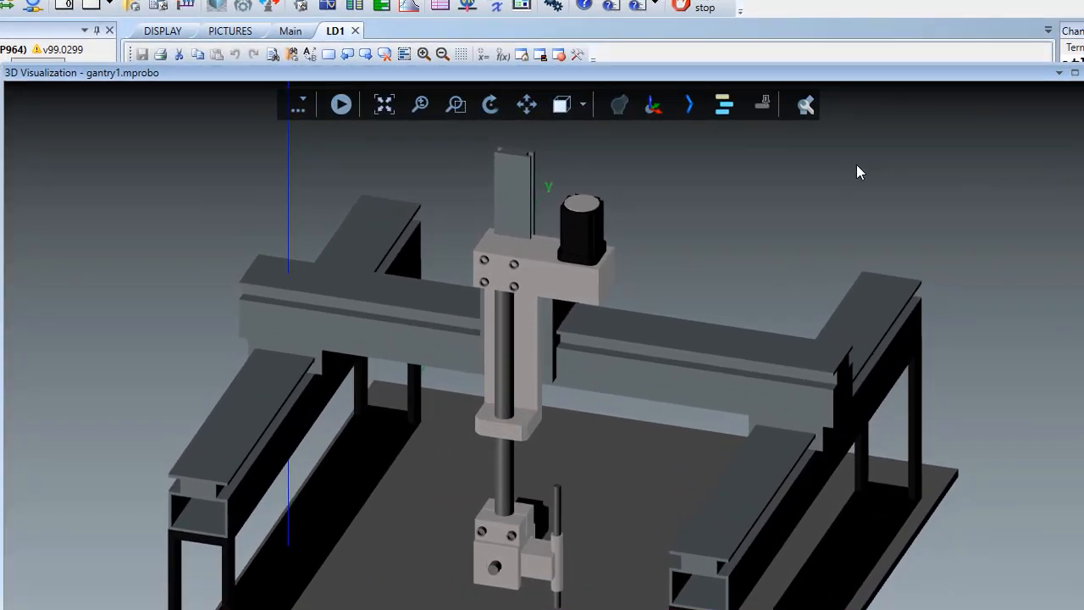
# Step: Reopen the machine editor and inspect joint j3's settings and model parts
pyautogui.click(811, 105)
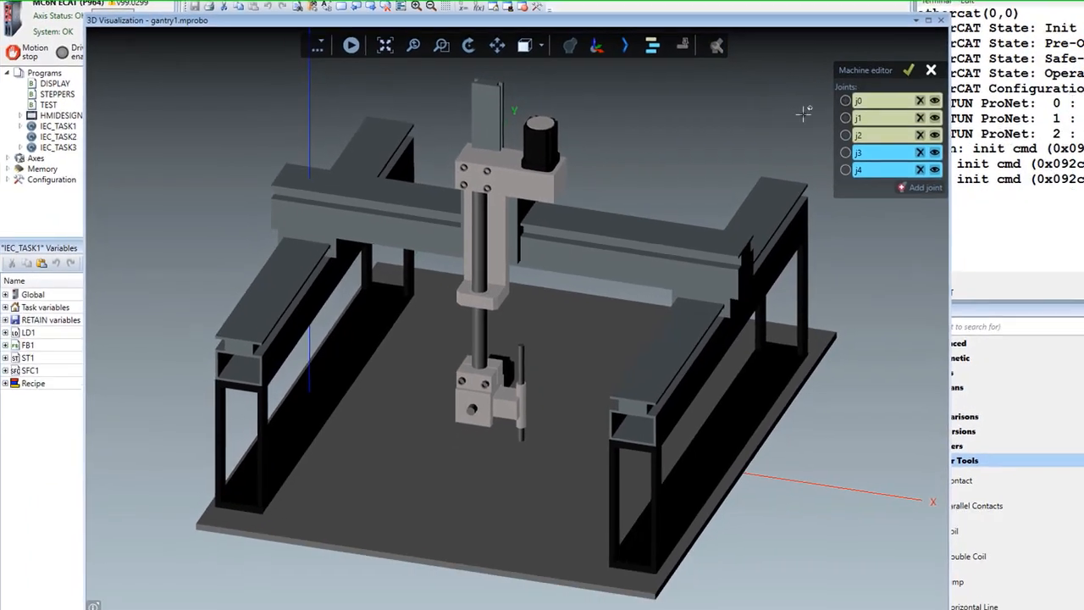
pyautogui.click(842, 150)
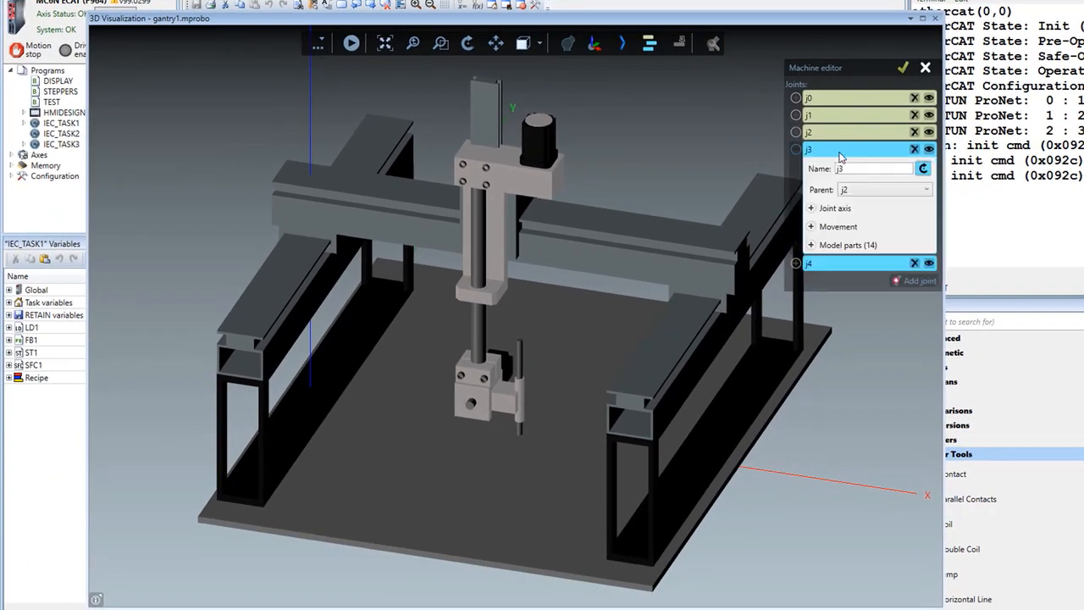
pyautogui.click(810, 246)
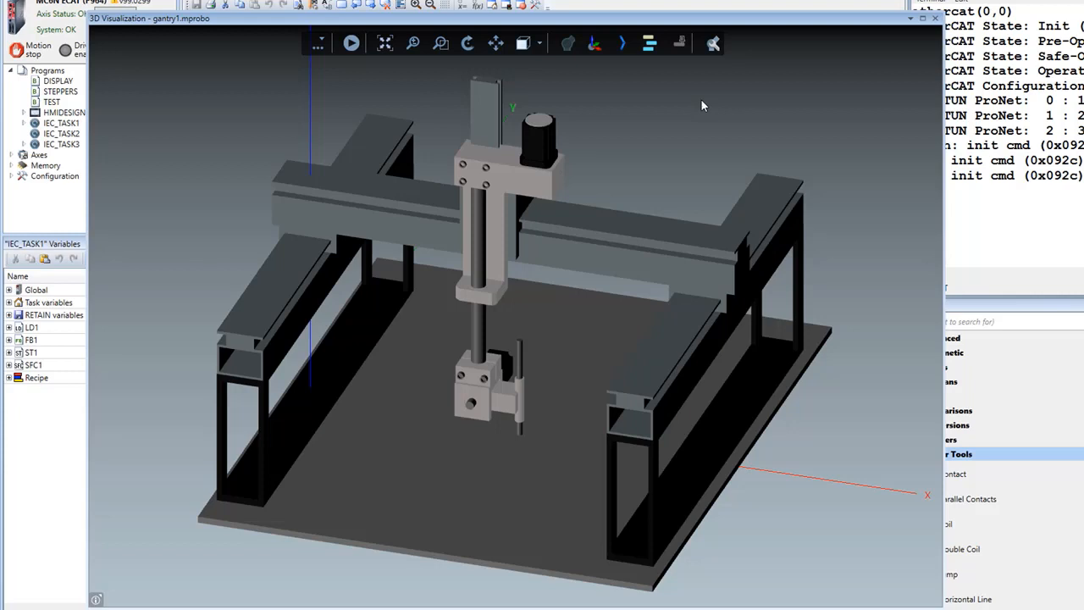
# Step: Show the joint labels on the gantry model and bind joint j0 to axis 0
pyautogui.click(650, 47)
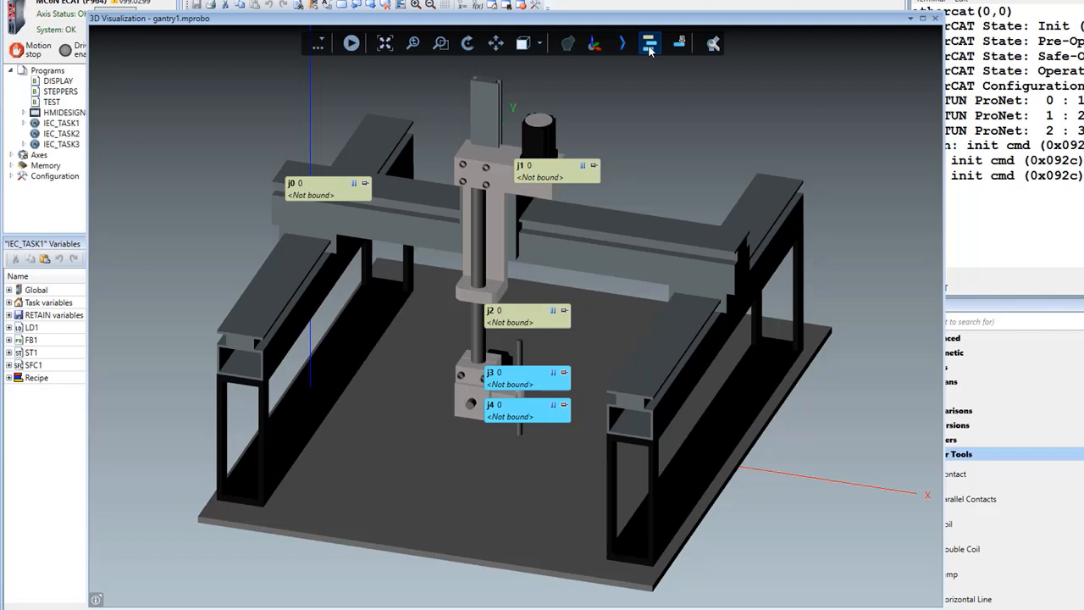
pyautogui.click(650, 47)
pyautogui.click(314, 195)
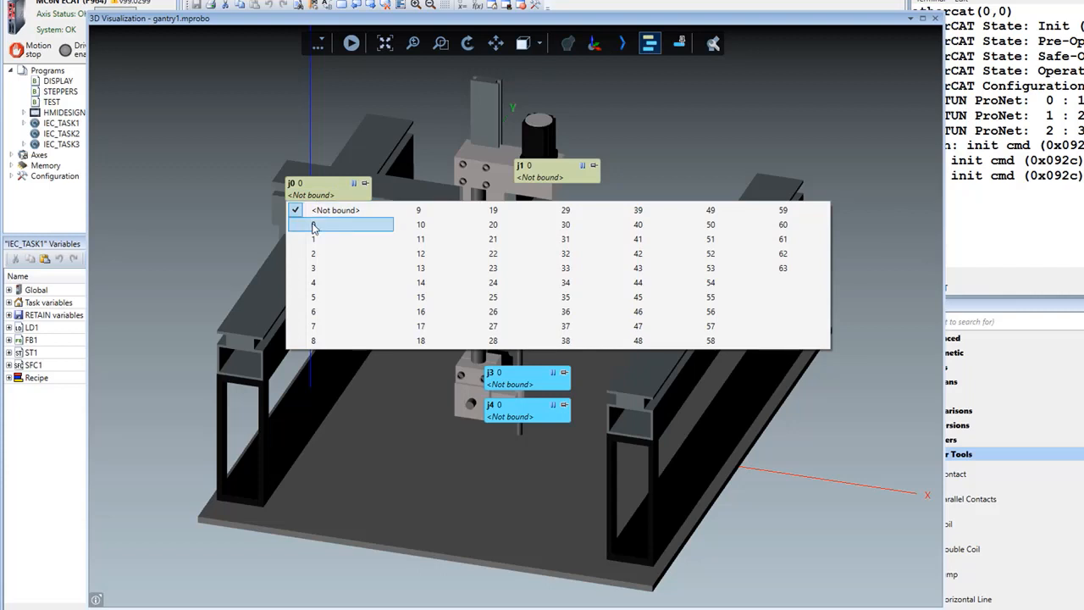
pyautogui.click(313, 224)
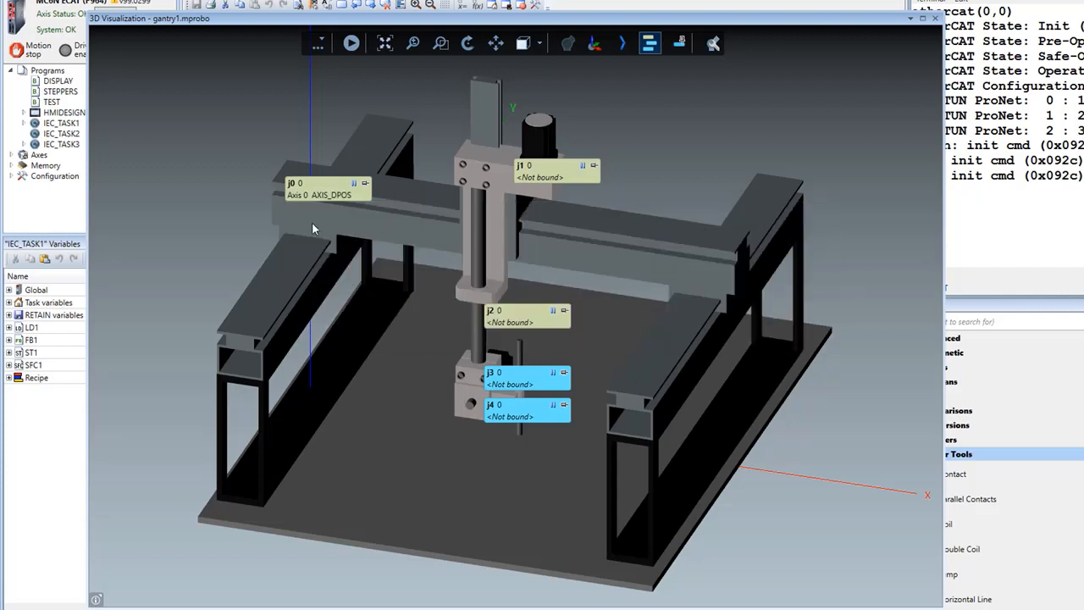
# Step: Bind joint j1 to axis 1 and joint j2 to axis 2
pyautogui.click(534, 176)
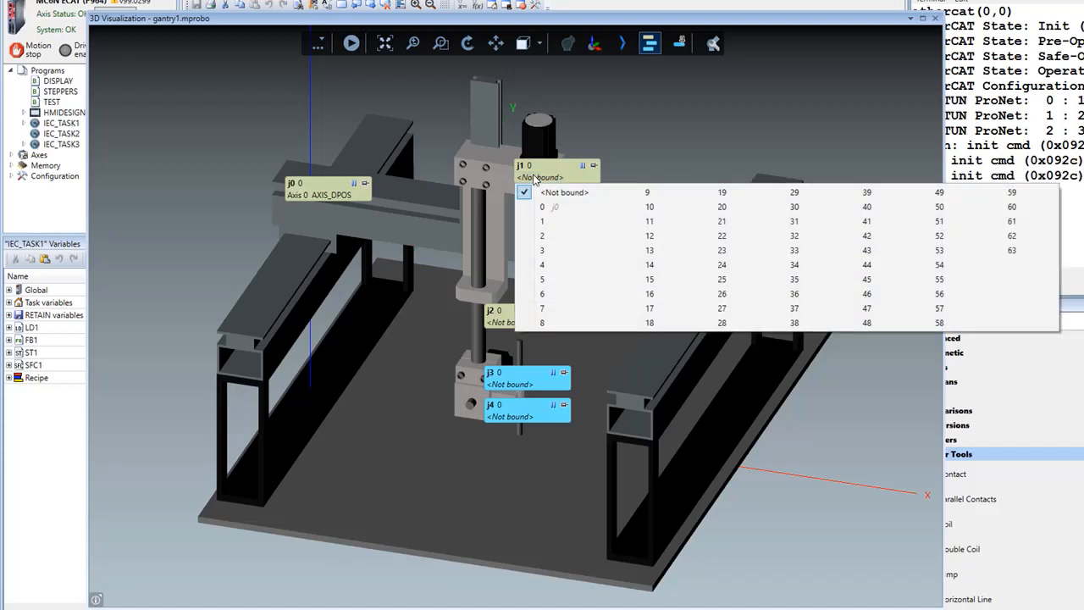
pyautogui.click(547, 221)
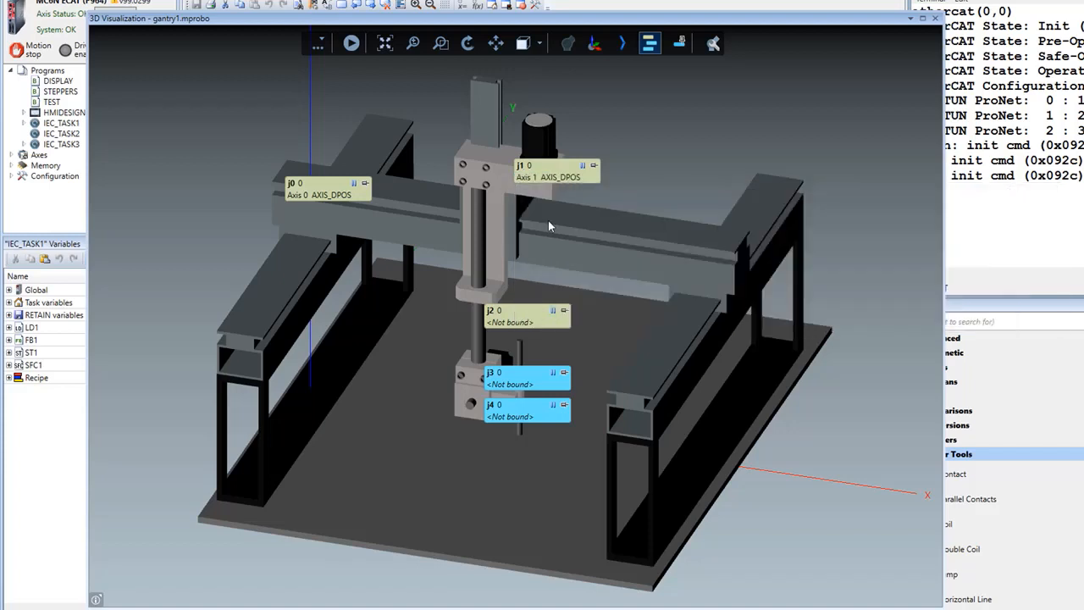
pyautogui.click(512, 322)
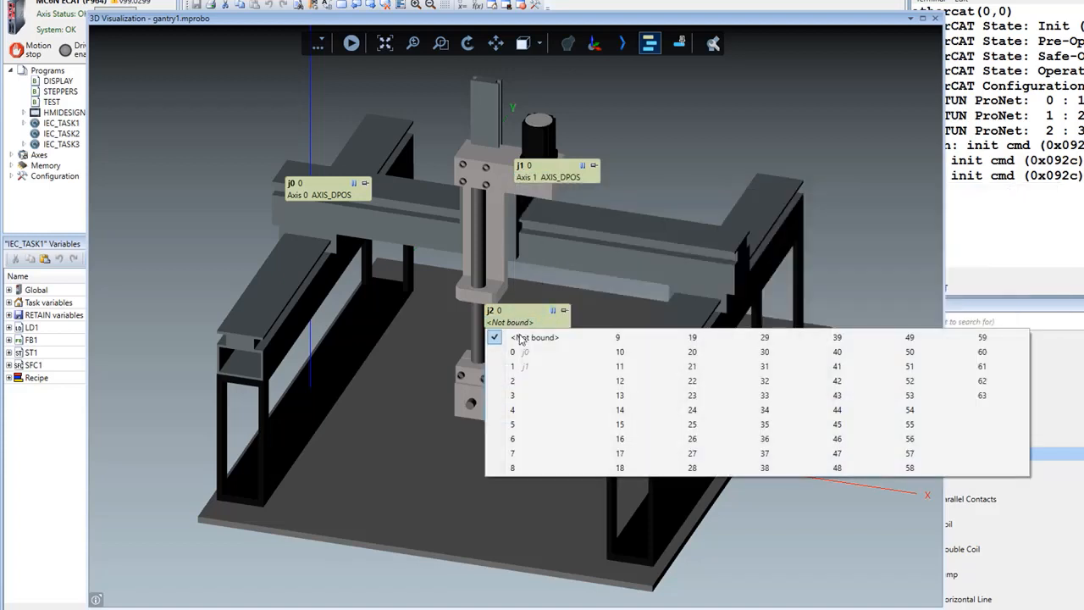
pyautogui.click(520, 381)
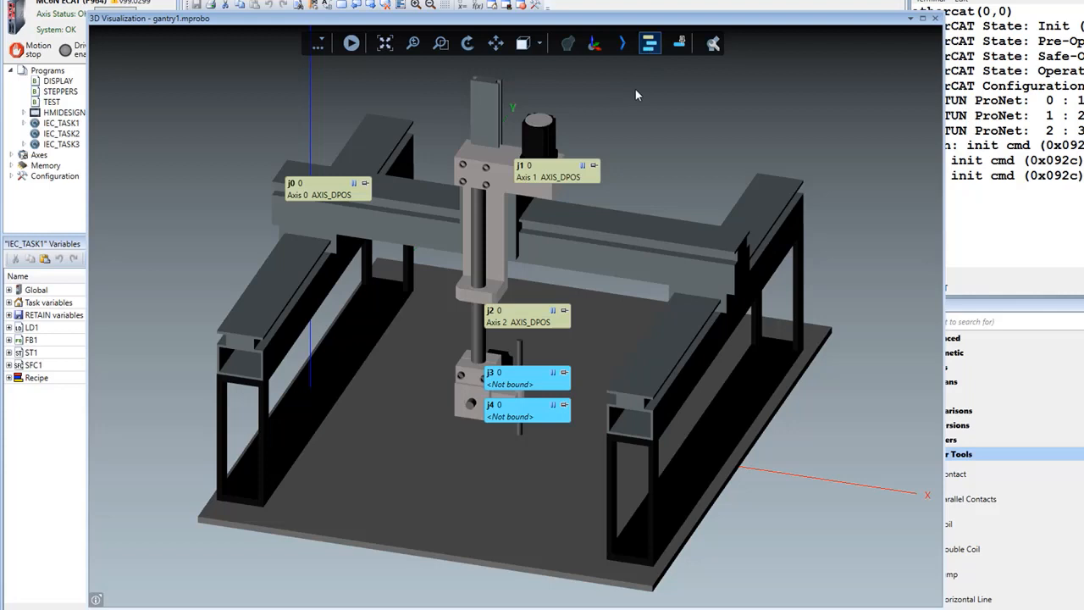
# Step: Dock all joint labels beside the model and start the live visualization of the bound axes
pyautogui.click(678, 47)
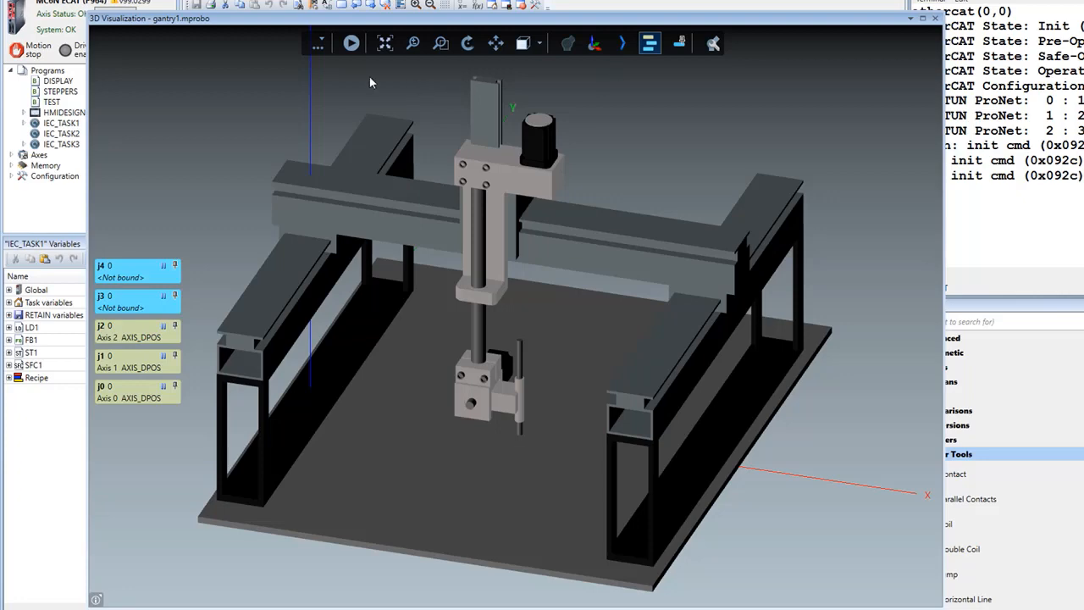
pyautogui.click(351, 45)
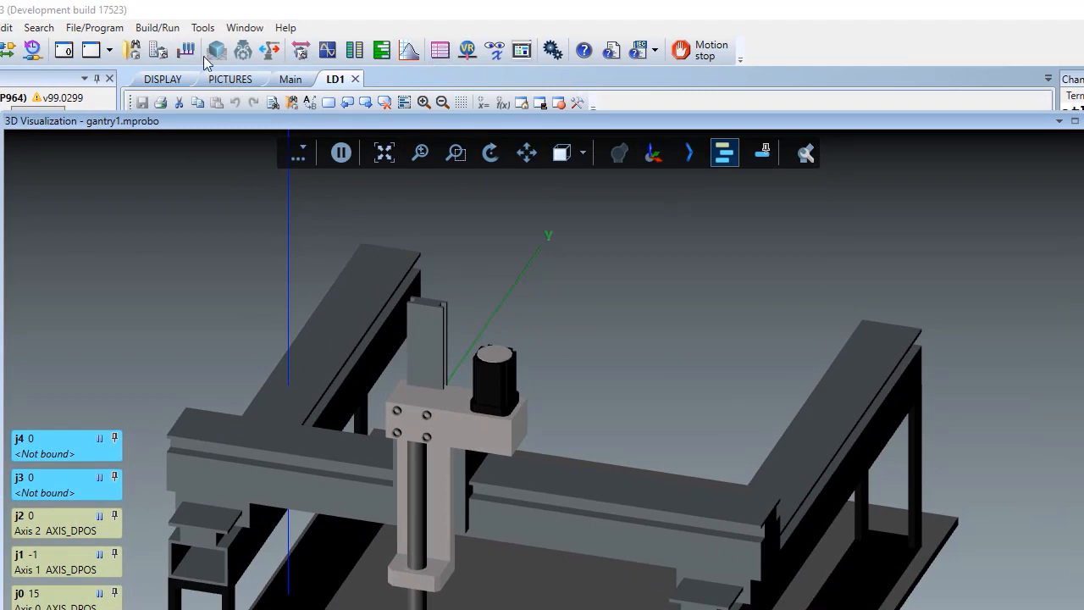
# Step: Open the Axis Parameters window, place it beside the 3D view, and enlarge it to show the parameters for both listed axes
pyautogui.click(156, 53)
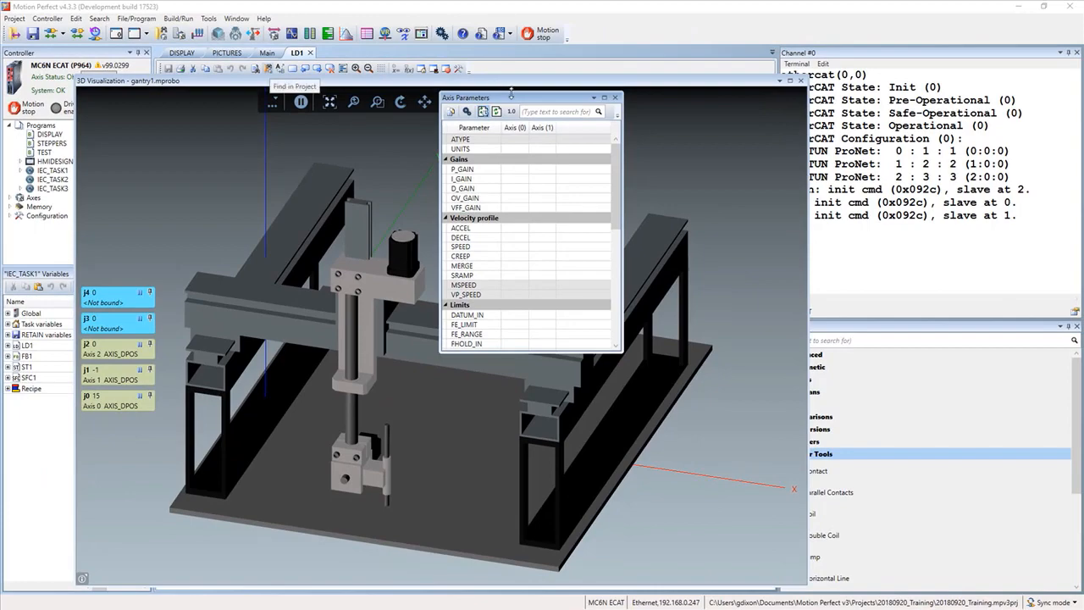
pyautogui.moveTo(513, 101); pyautogui.dragTo(923, 19)
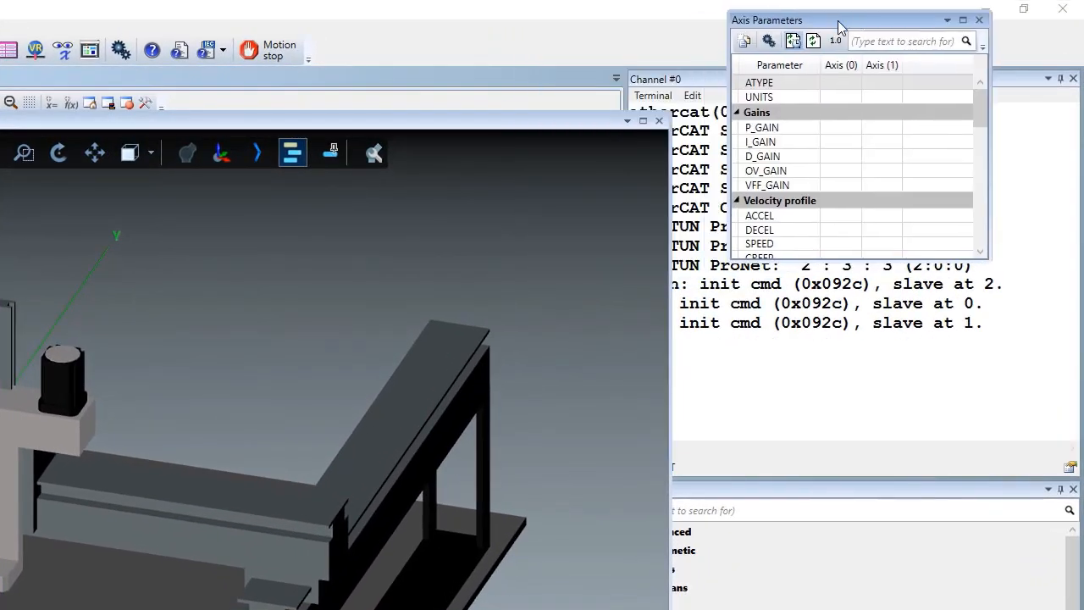
pyautogui.moveTo(838, 28); pyautogui.dragTo(838, 44)
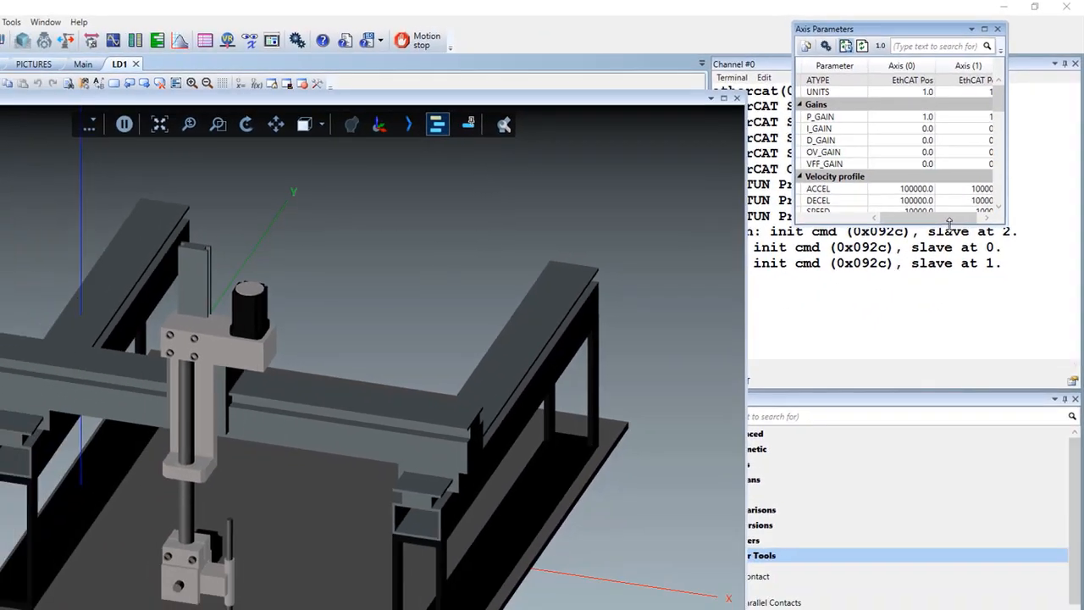
pyautogui.moveTo(919, 275); pyautogui.dragTo(920, 437)
pyautogui.moveTo(954, 349); pyautogui.dragTo(962, 585)
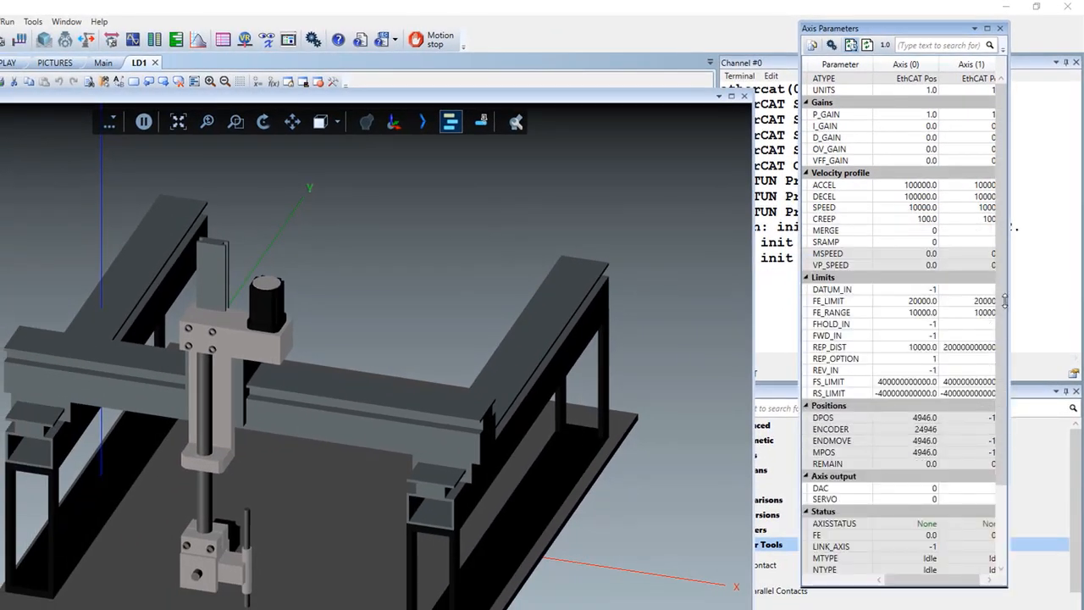
pyautogui.moveTo(1010, 298); pyautogui.dragTo(1064, 298)
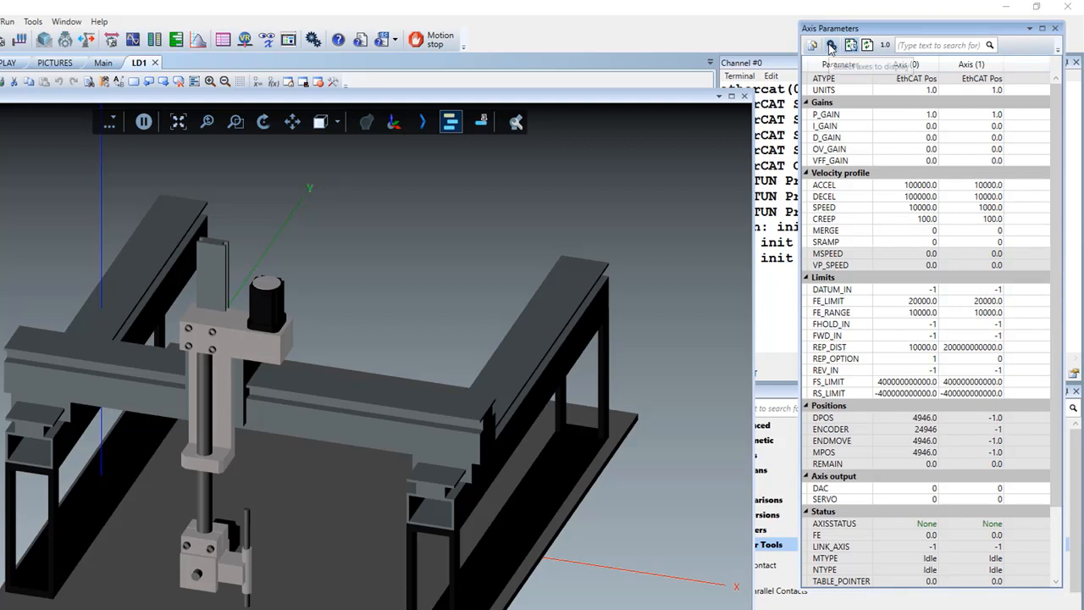
# Step: Add axis 2 to the axes shown in the Axis Parameters window and select the DPOS position row
pyautogui.click(831, 46)
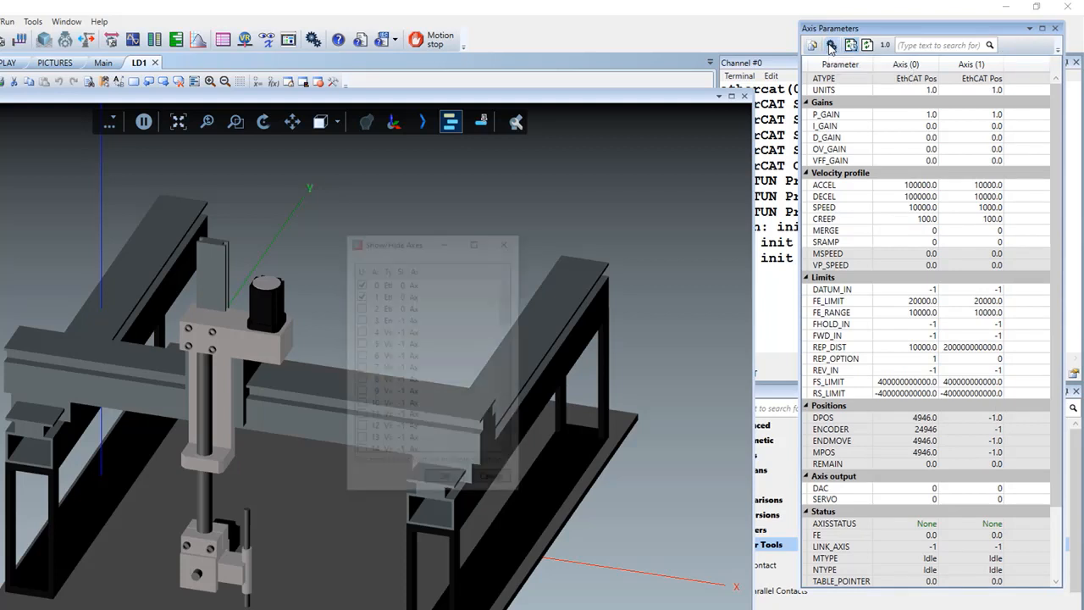
pyautogui.click(363, 306)
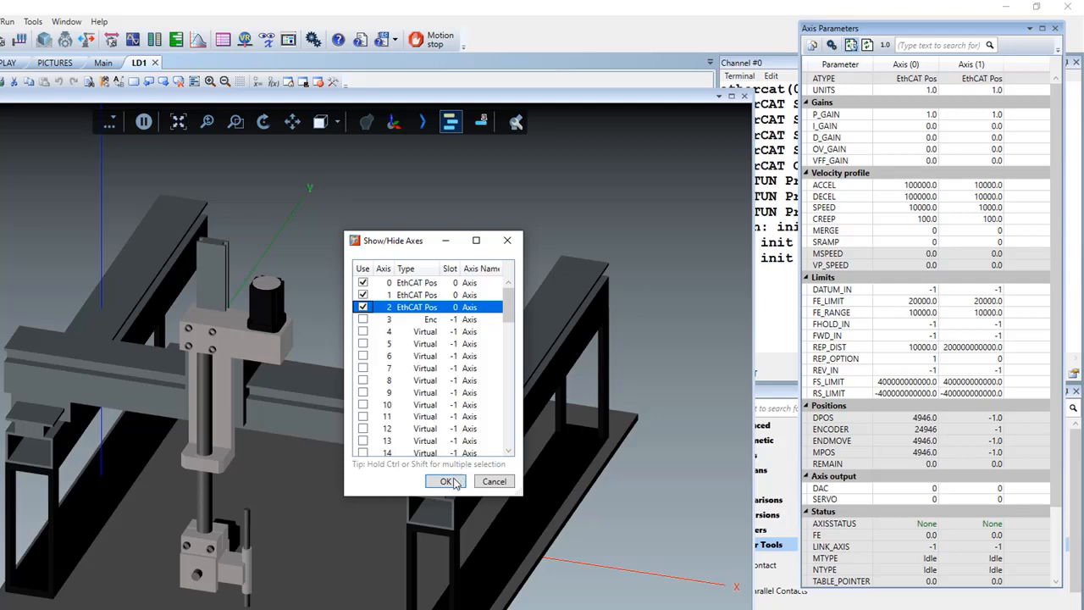
pyautogui.click(447, 481)
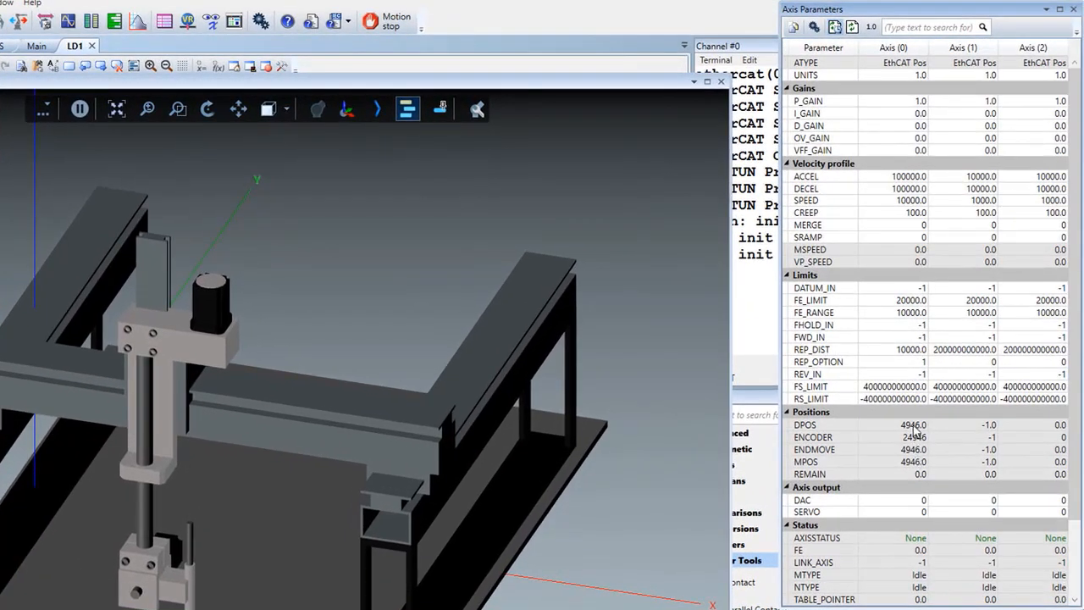
pyautogui.click(915, 428)
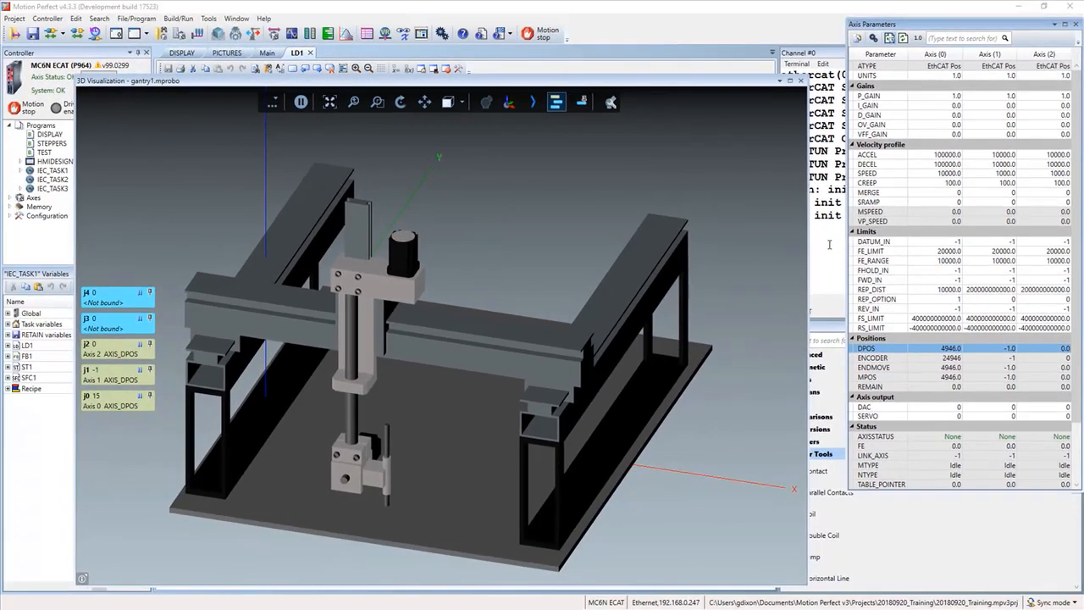
# Step: Uncover the terminal beside the 3D view, select axis 0 with base(0), and zero its position with defpos(0)
pyautogui.moveTo(667, 83); pyautogui.dragTo(627, 73)
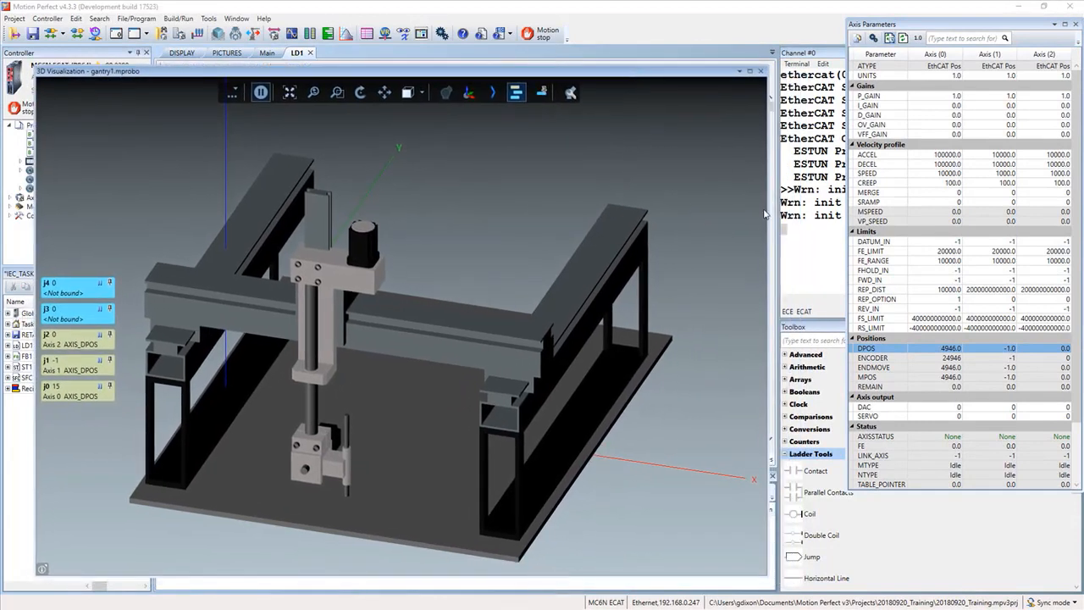
pyautogui.click(795, 238)
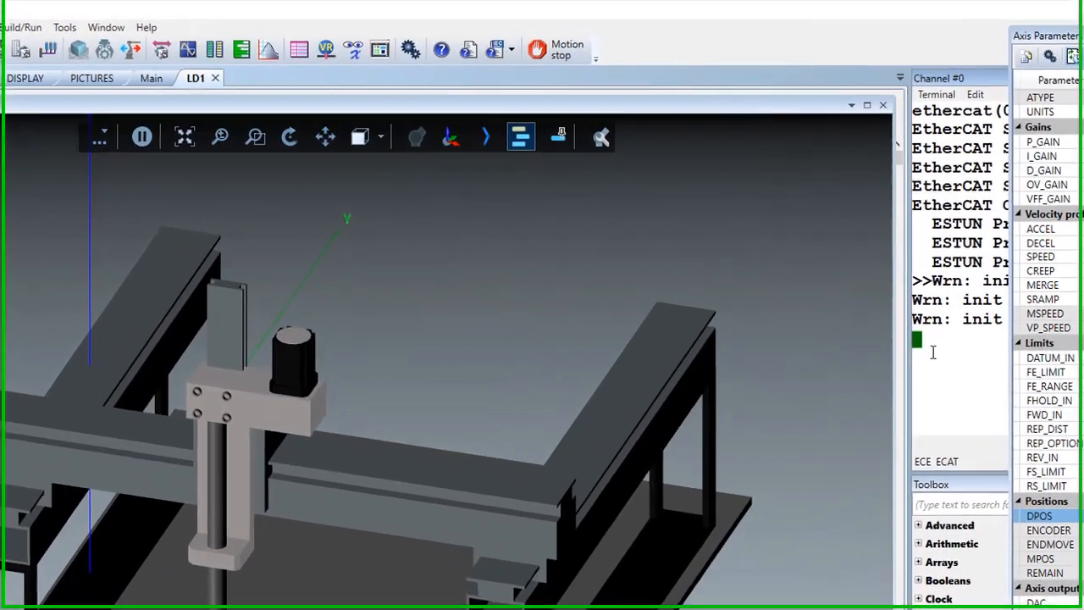
pyautogui.write('base(0)')
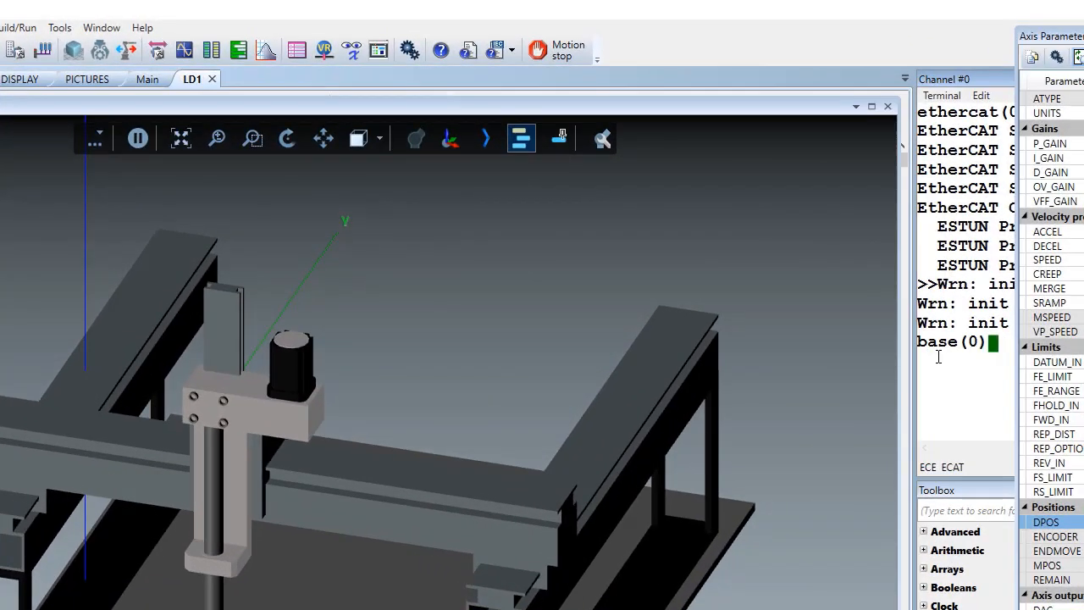
pyautogui.press('Return')
pyautogui.write('defpos(0')
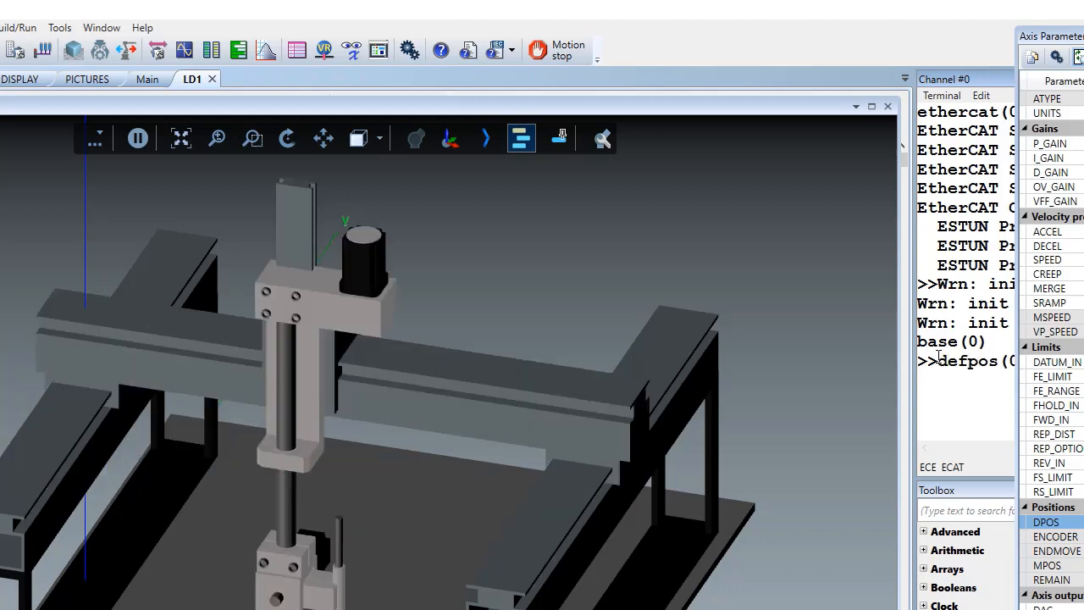
pyautogui.press('Return')
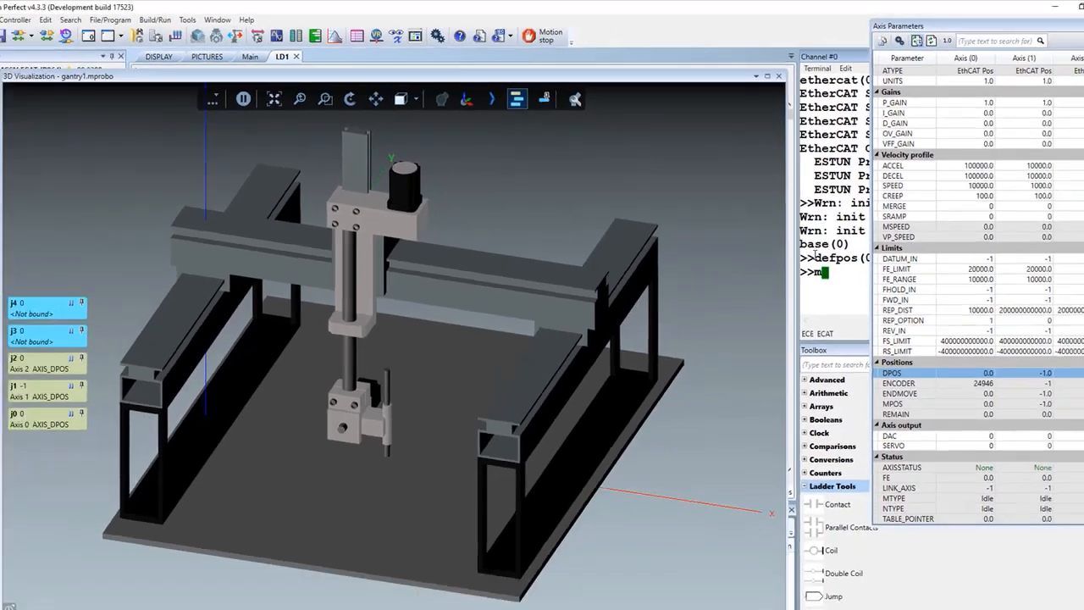
# Step: Enter move at the terminal prompt, and shift the 3D view clear of the Controller panel to enable the drives
pyautogui.write('m')
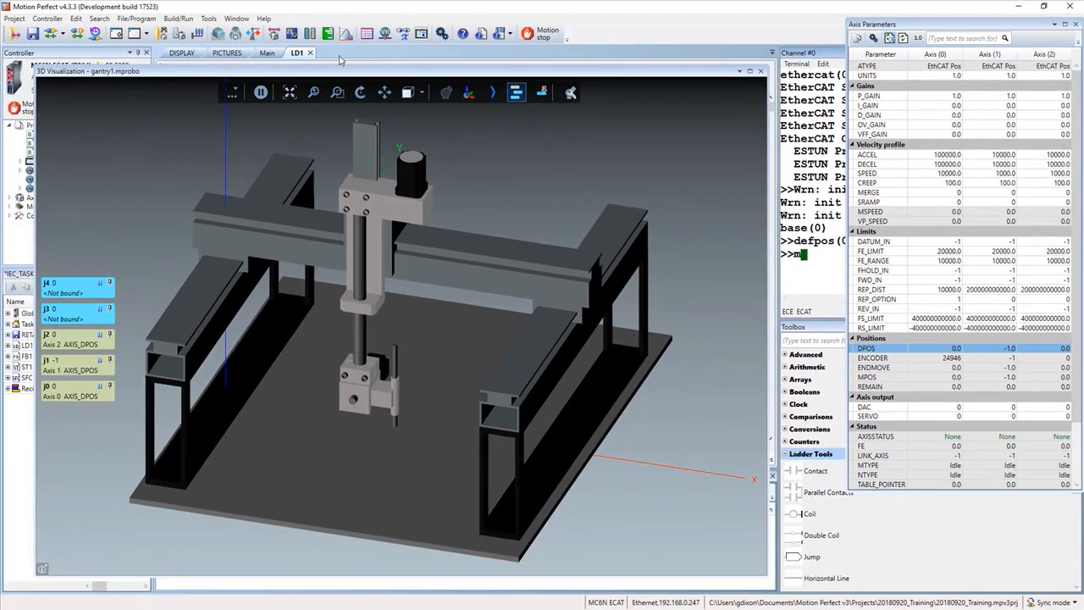
pyautogui.write('ove')
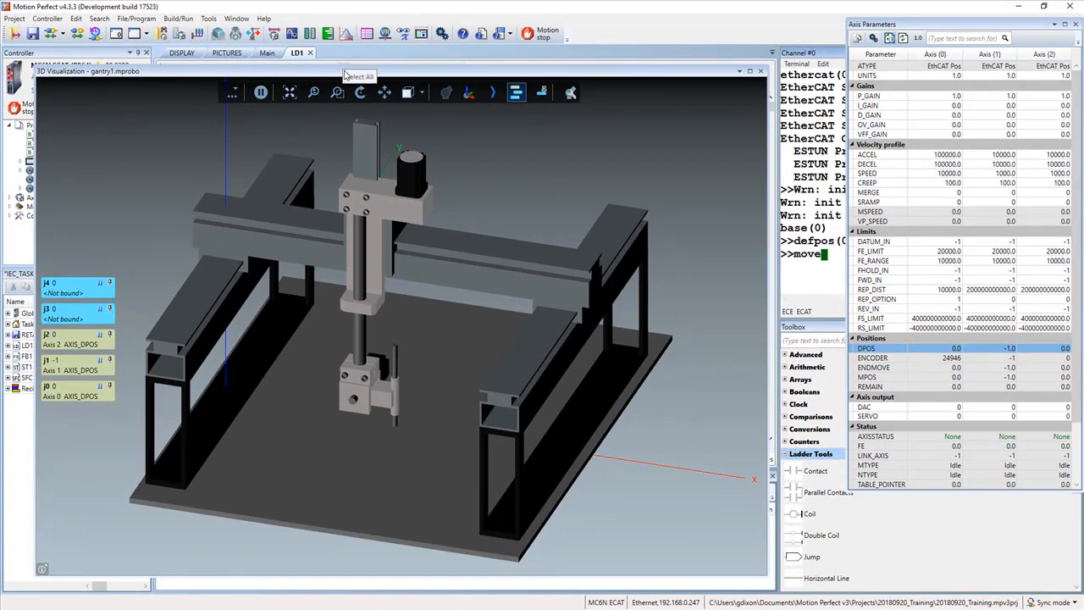
pyautogui.moveTo(345, 73); pyautogui.dragTo(409, 56)
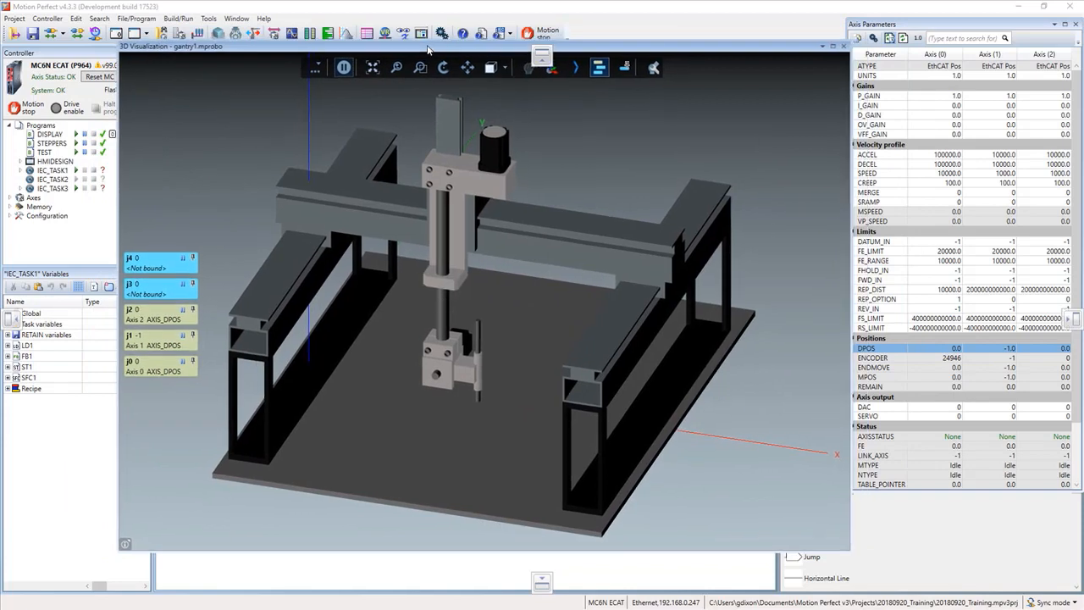
pyautogui.click(59, 110)
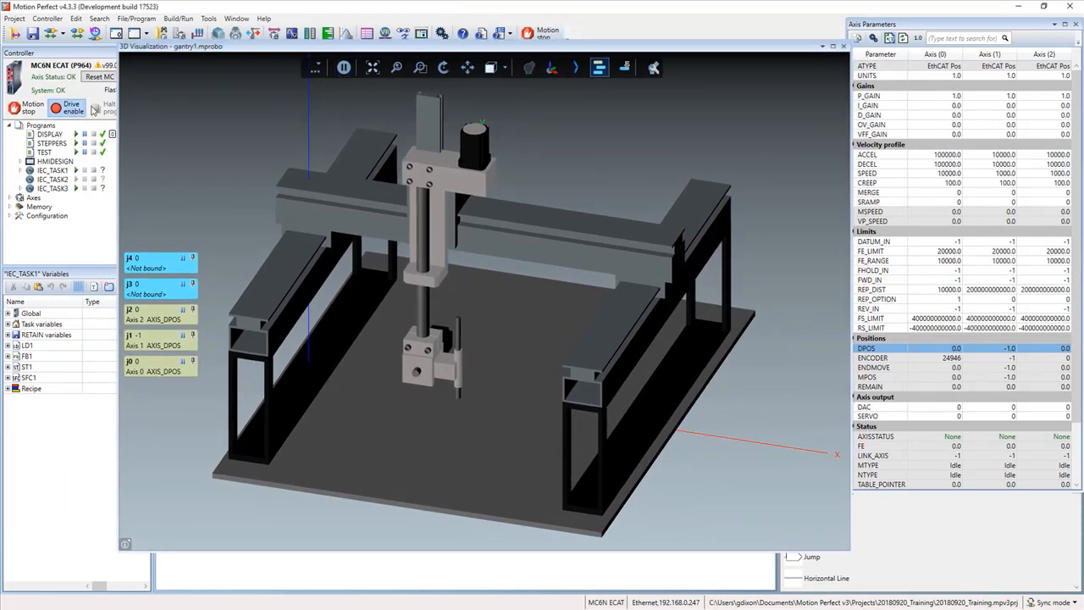
# Step: Switch the bound parameter of joints j2, j1 and j0 from AXIS_DPOS to DPOS
pyautogui.rightClick(83, 326)
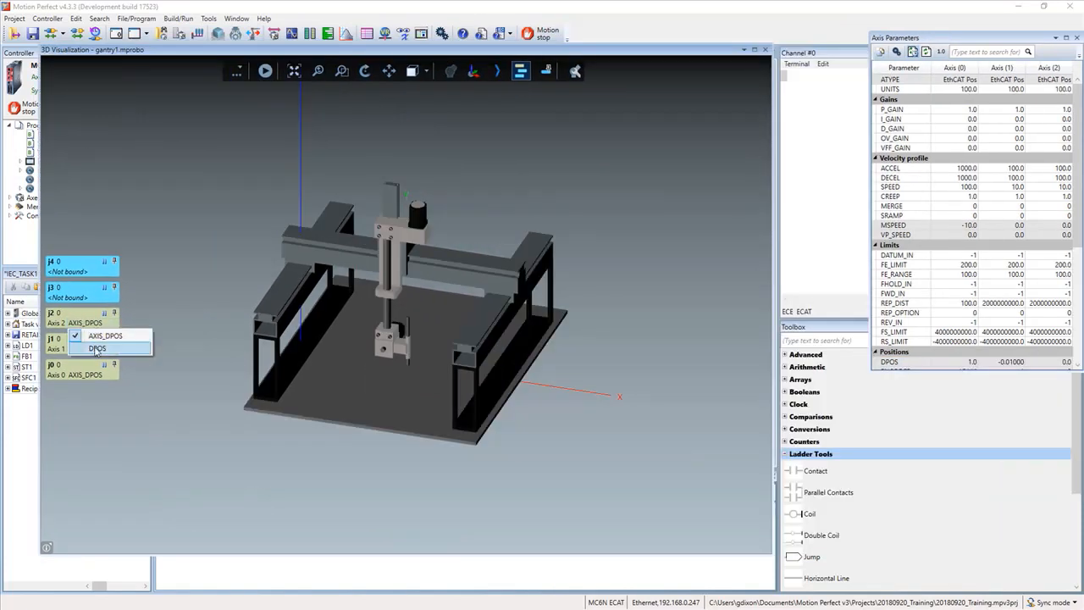
pyautogui.click(97, 348)
pyautogui.click(82, 351)
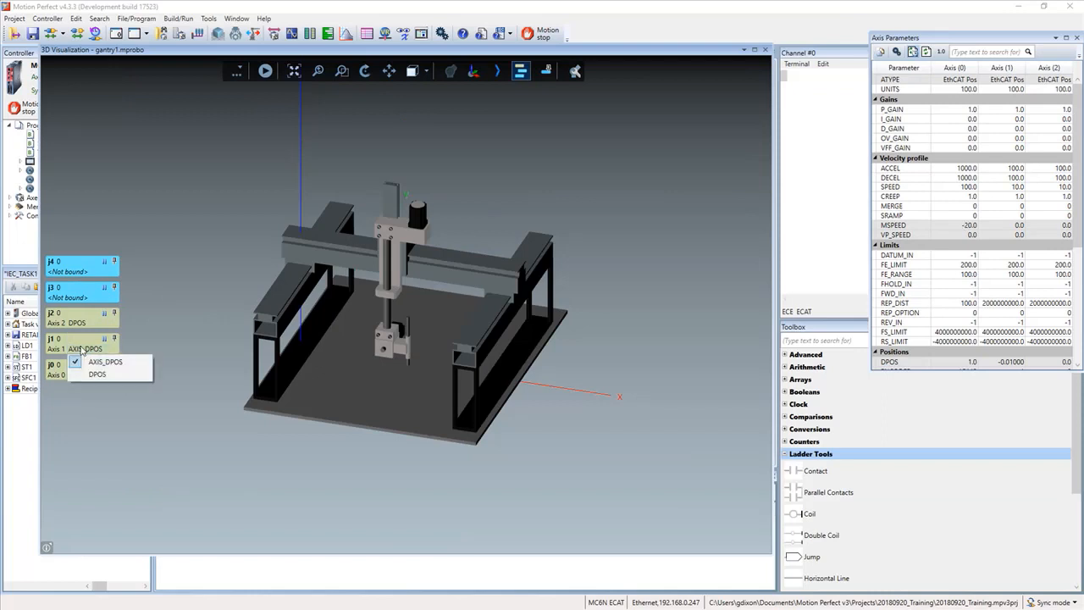
pyautogui.click(91, 374)
pyautogui.click(92, 377)
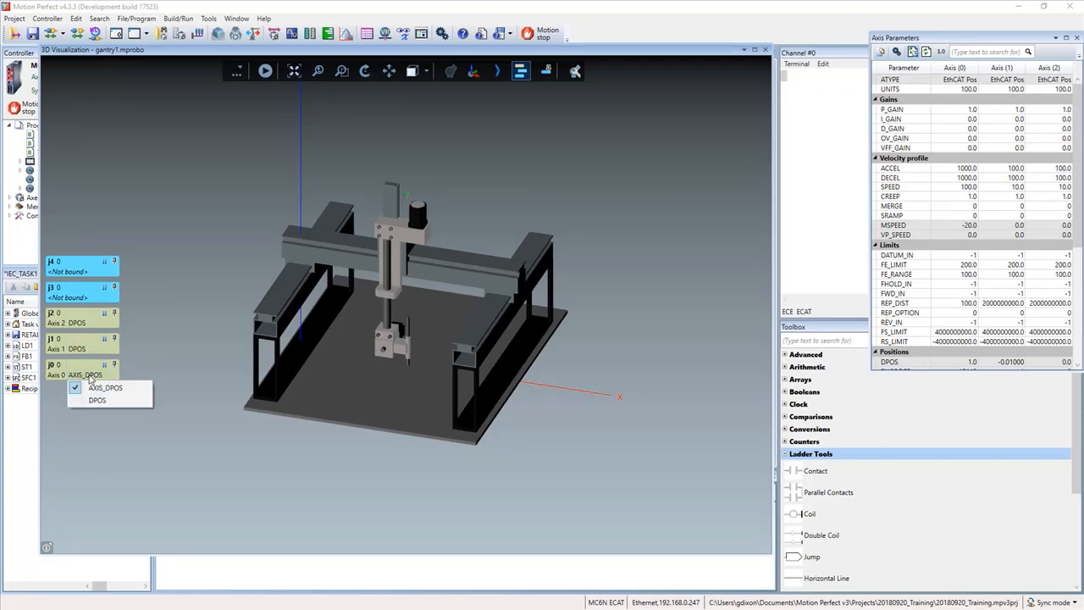
pyautogui.click(95, 400)
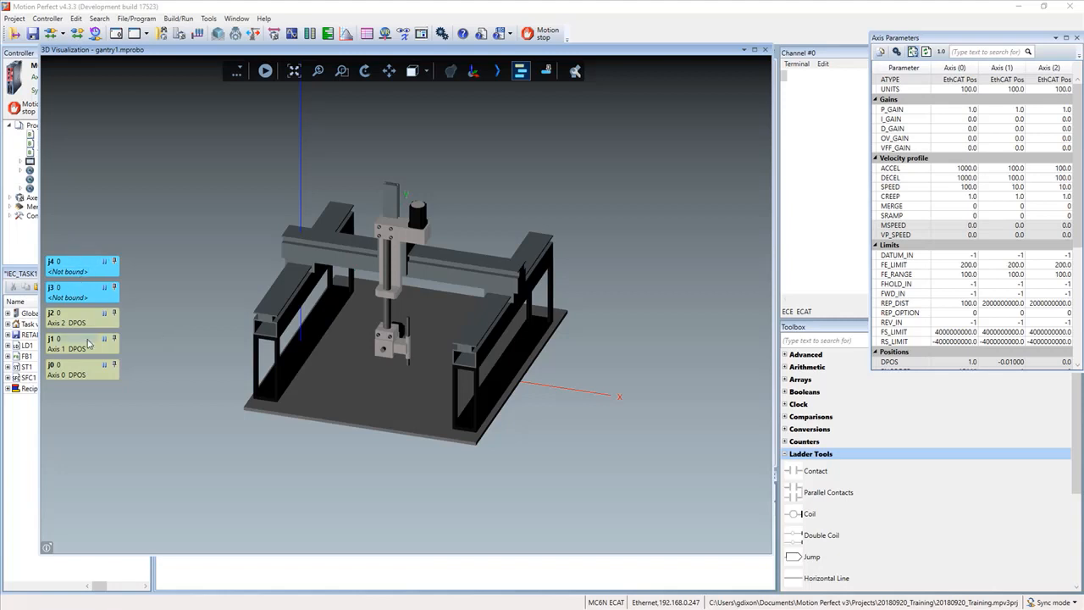
# Step: Start the live visualization and run the absolute moves moveabs(5,5) and moveabs(5,-5) from the terminal
pyautogui.click(266, 72)
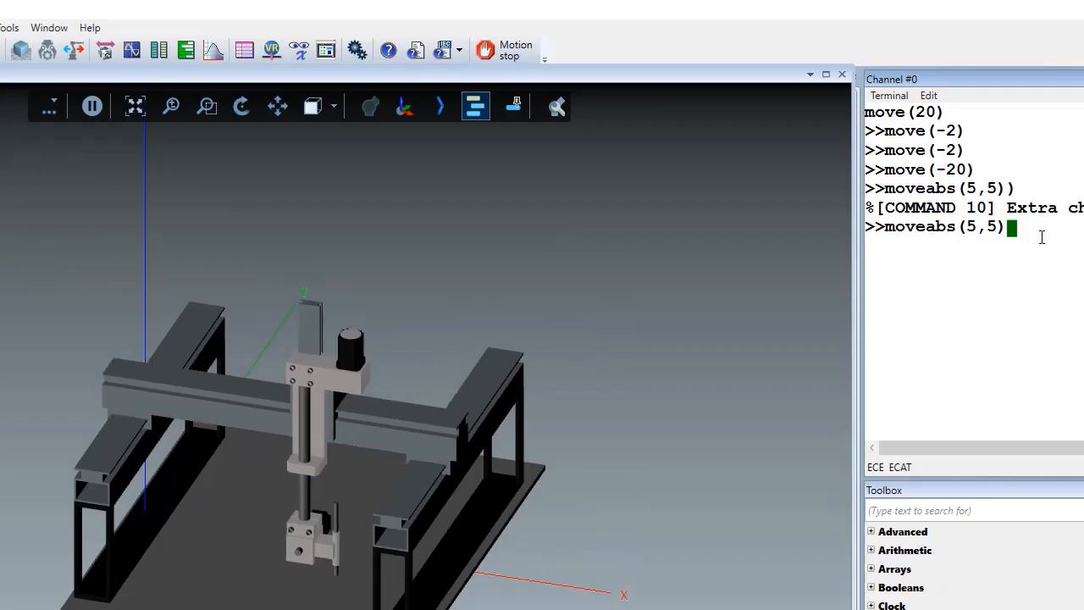
pyautogui.press('Return')
pyautogui.press('Up')
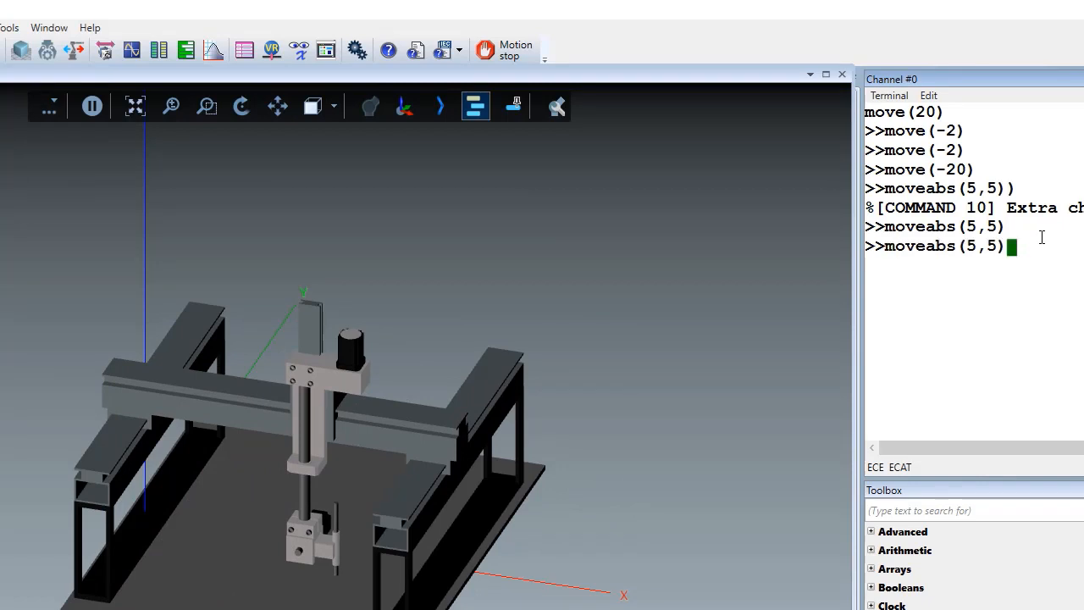
pyautogui.press('Left')
pyautogui.press('BackSpace')
pyautogui.write('-5')
pyautogui.press('Return')
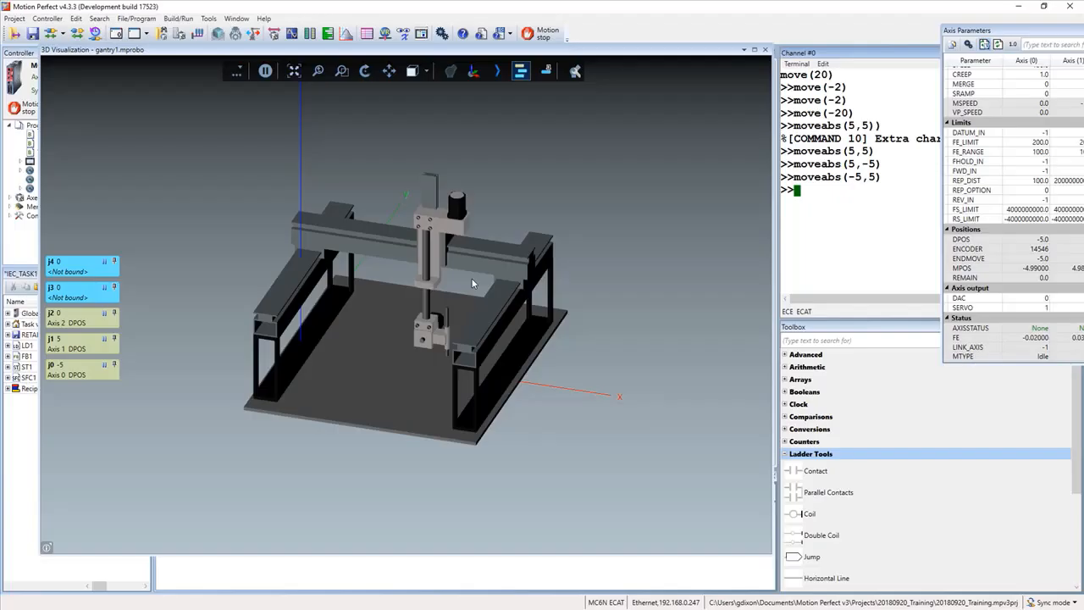
# Step: Inspect the gantry from a lower angle and closer up, and review the 3D Visualizer capture options without changing them
pyautogui.moveTo(471, 293)
pyautogui.mouseDown(button='middle')
pyautogui.moveTo(443, 317)
pyautogui.moveTo(434, 240)
pyautogui.moveTo(496, 254)
pyautogui.moveTo(504, 265)
pyautogui.moveTo(489, 278)
pyautogui.moveTo(457, 274)
pyautogui.moveTo(472, 278)
pyautogui.mouseUp(button='middle')
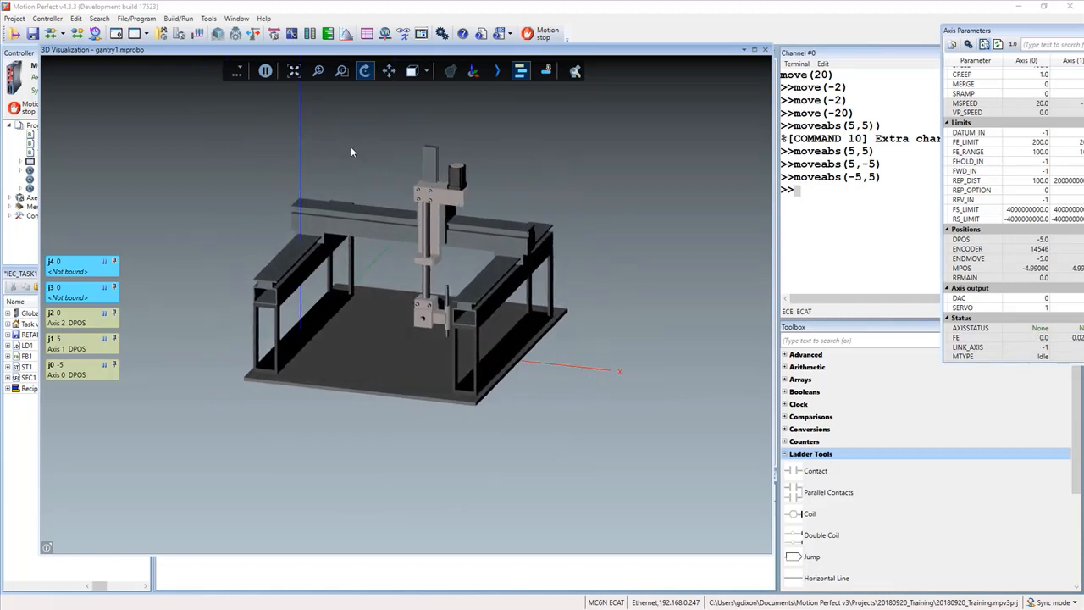
pyautogui.click(342, 71)
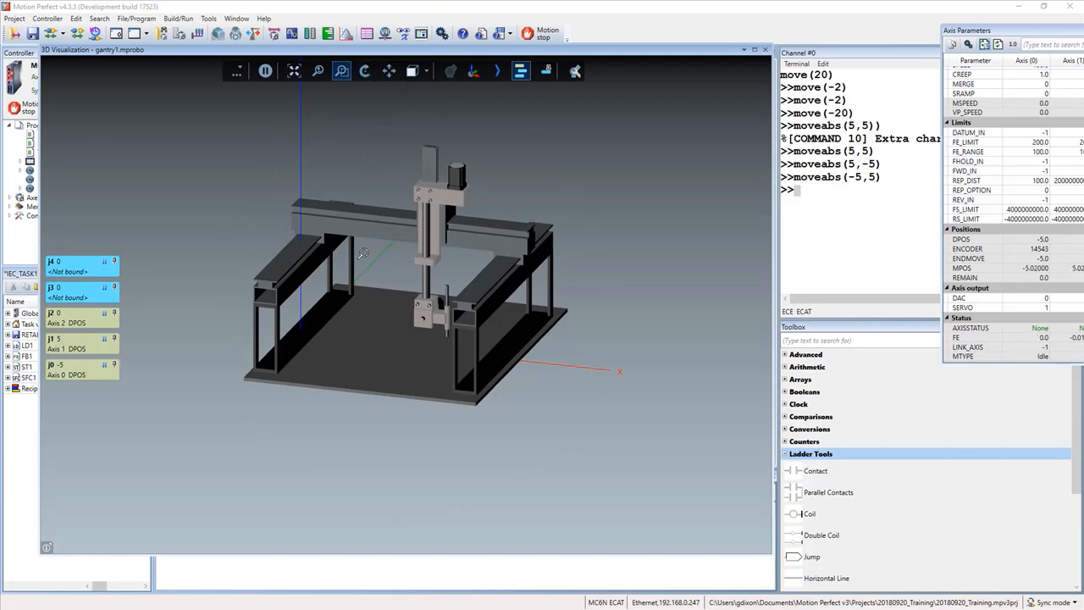
pyautogui.moveTo(302, 133); pyautogui.dragTo(517, 349)
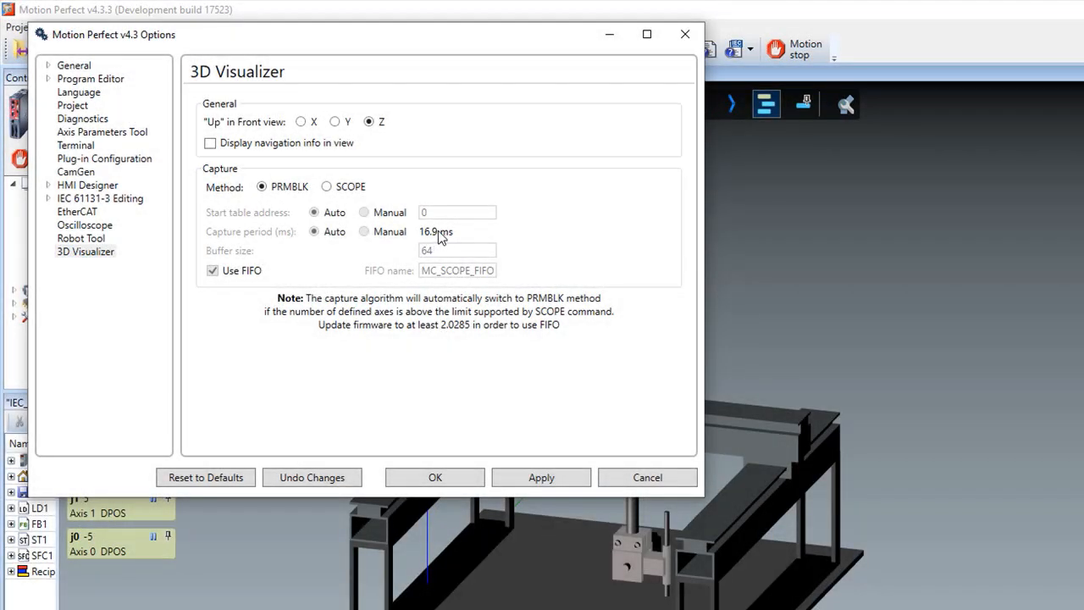
pyautogui.click(686, 39)
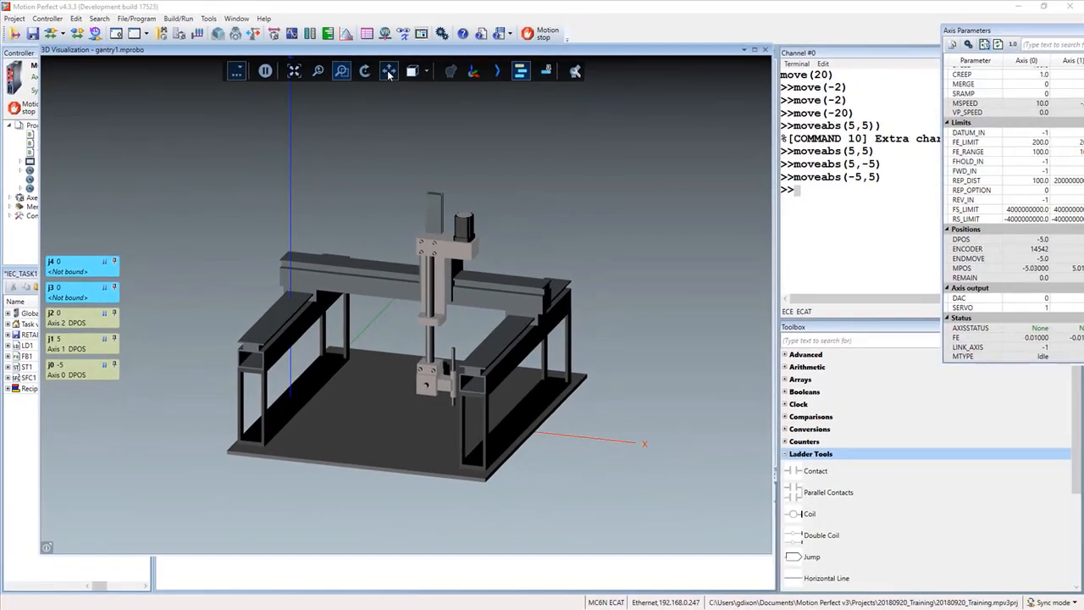
# Step: Zoom in on the gantry's carriage area and pan the machine back to the middle of the 3D view
pyautogui.click(429, 82)
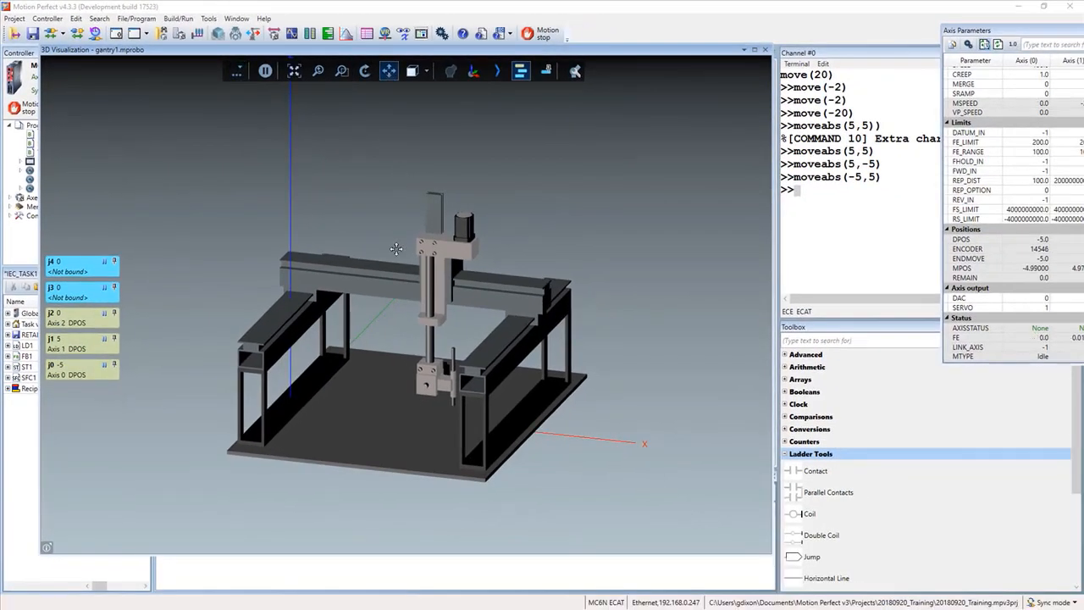
pyautogui.click(341, 71)
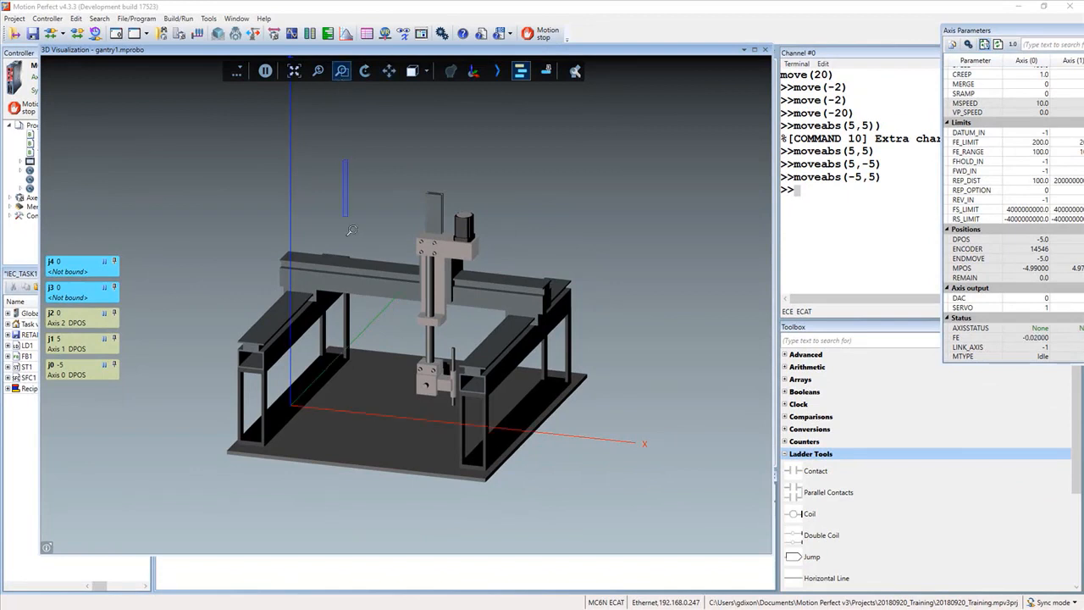
pyautogui.moveTo(343, 159); pyautogui.dragTo(637, 480)
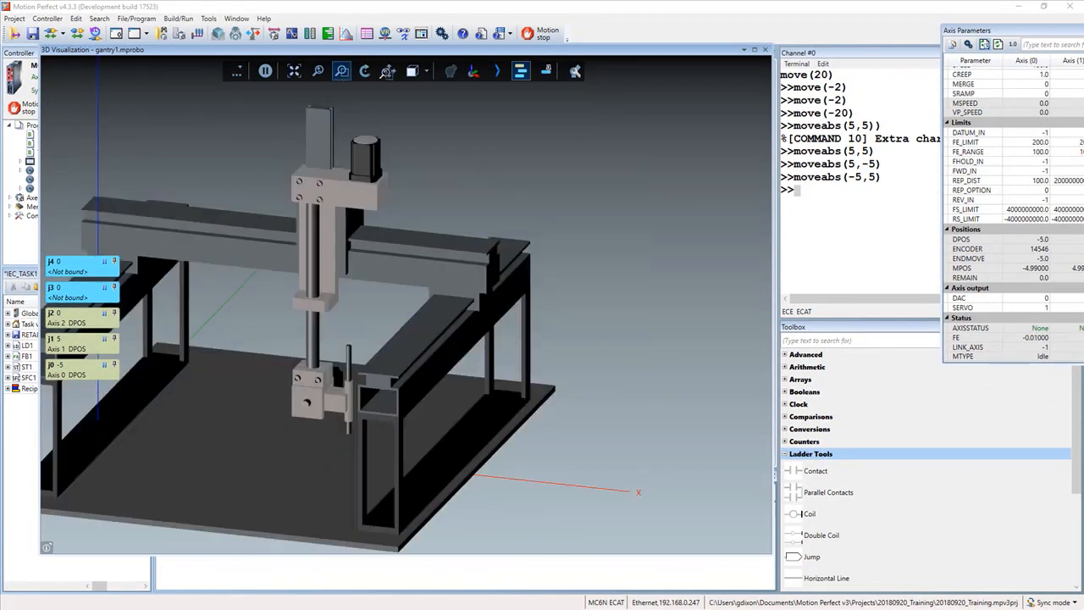
pyautogui.click(389, 72)
pyautogui.moveTo(388, 194); pyautogui.dragTo(487, 204)
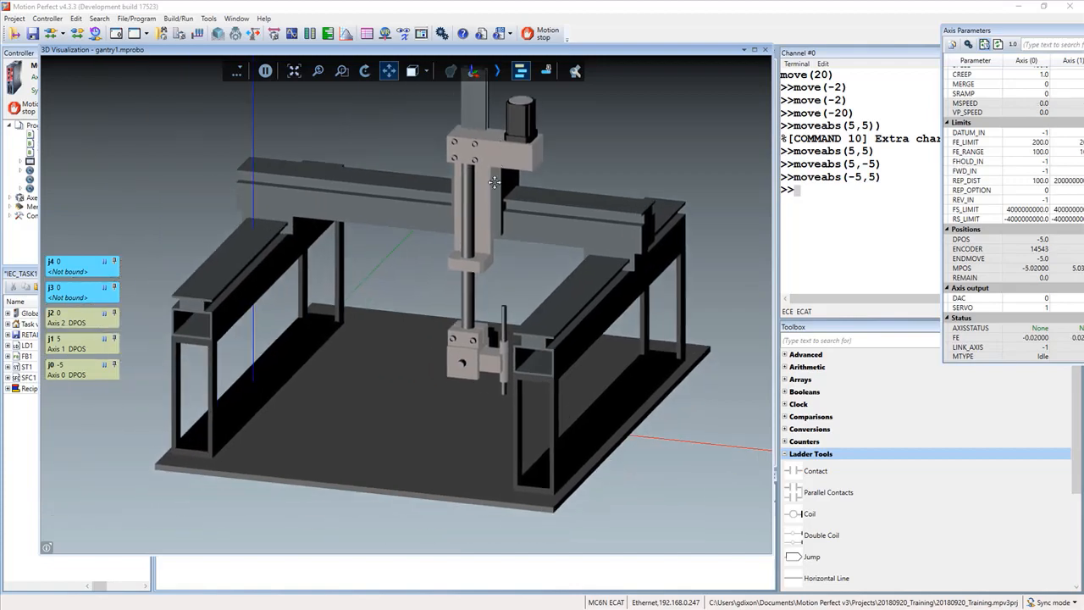